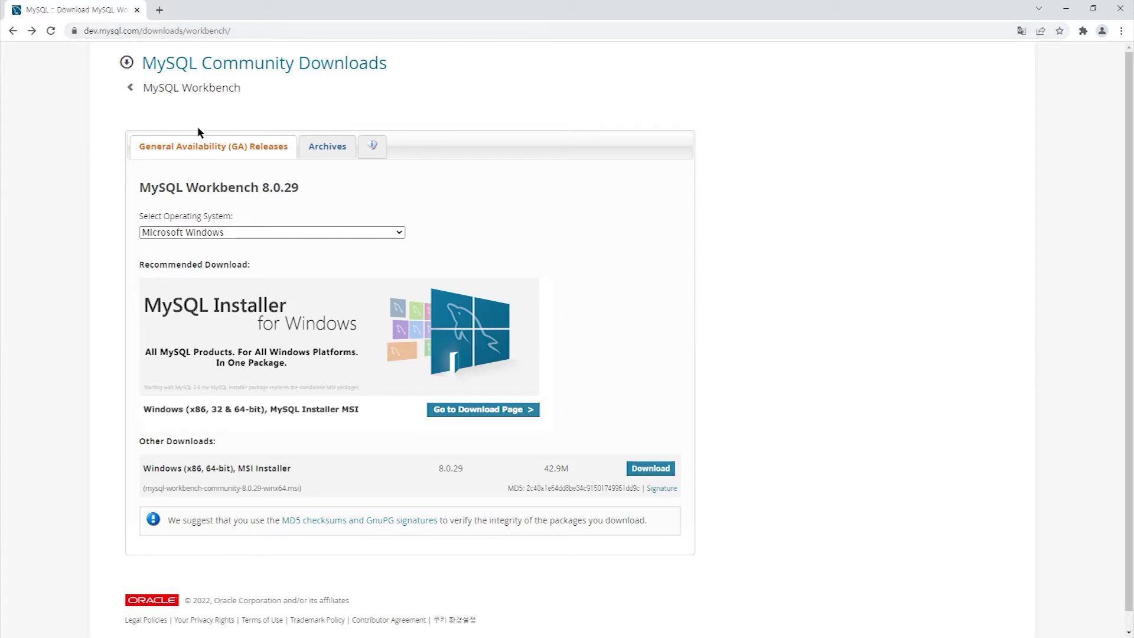
- Download the 64-bit Microsoft Windows MSI installer of MySQL Workbench 8.0.29 without logging in or signing up
{"action": "left_click", "coordinate": [285, 238]}
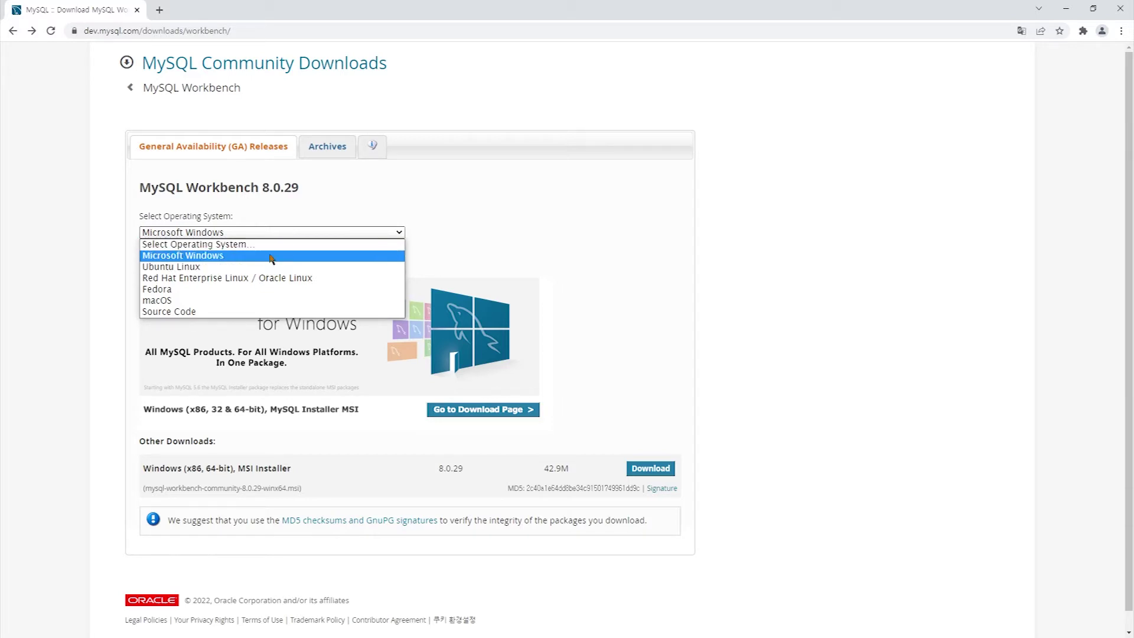
{"action": "left_click", "coordinate": [272, 255]}
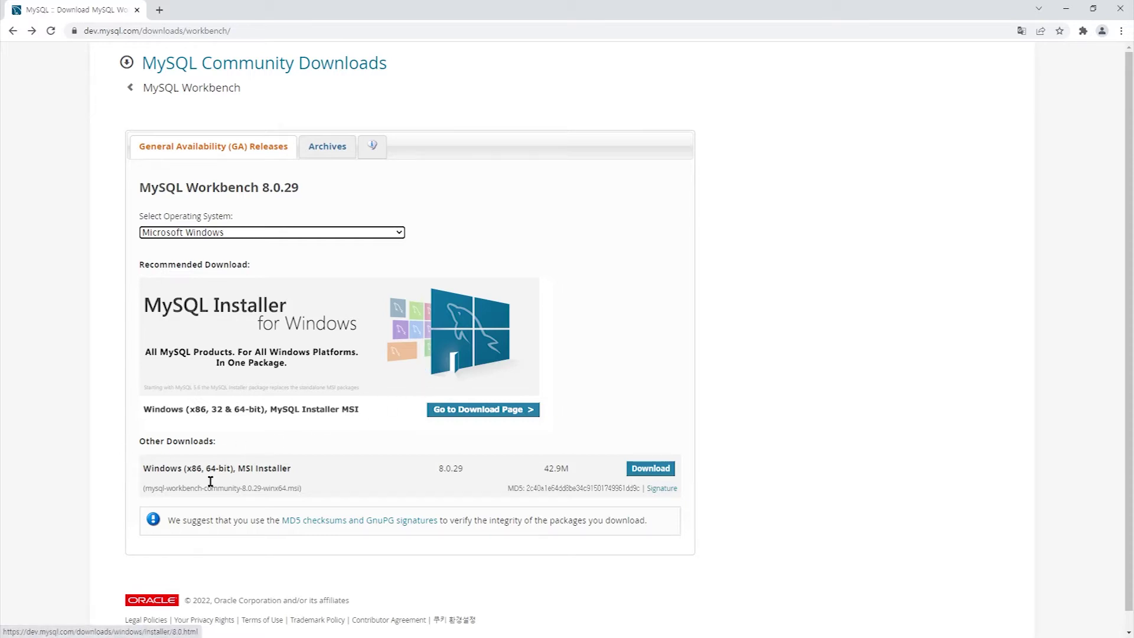
{"action": "left_click", "coordinate": [649, 469]}
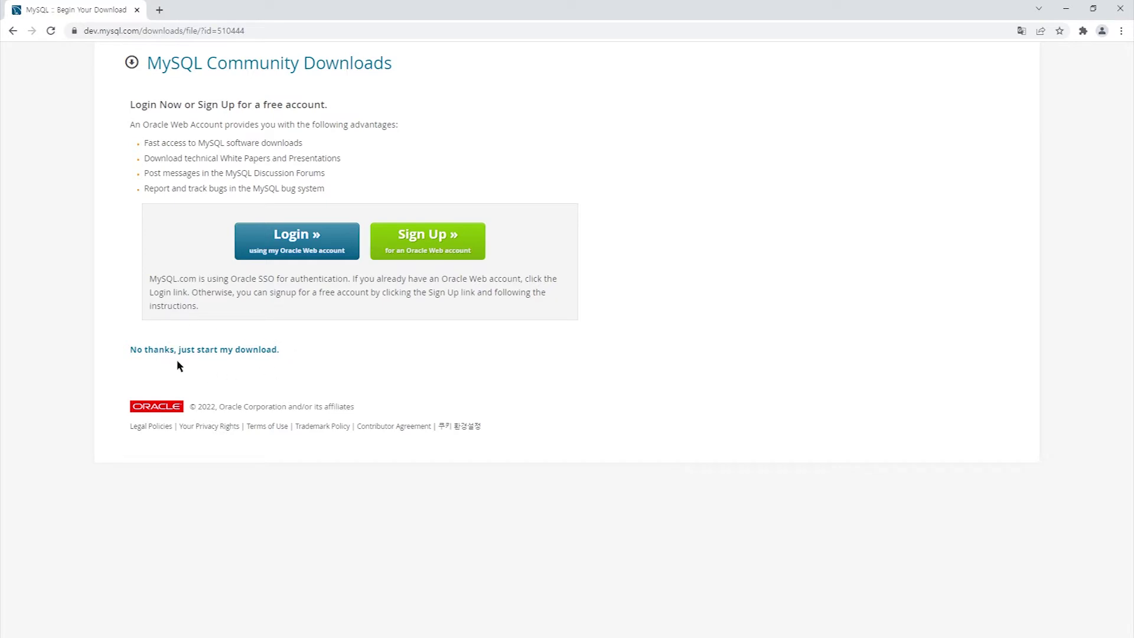
{"action": "left_click", "coordinate": [216, 351]}
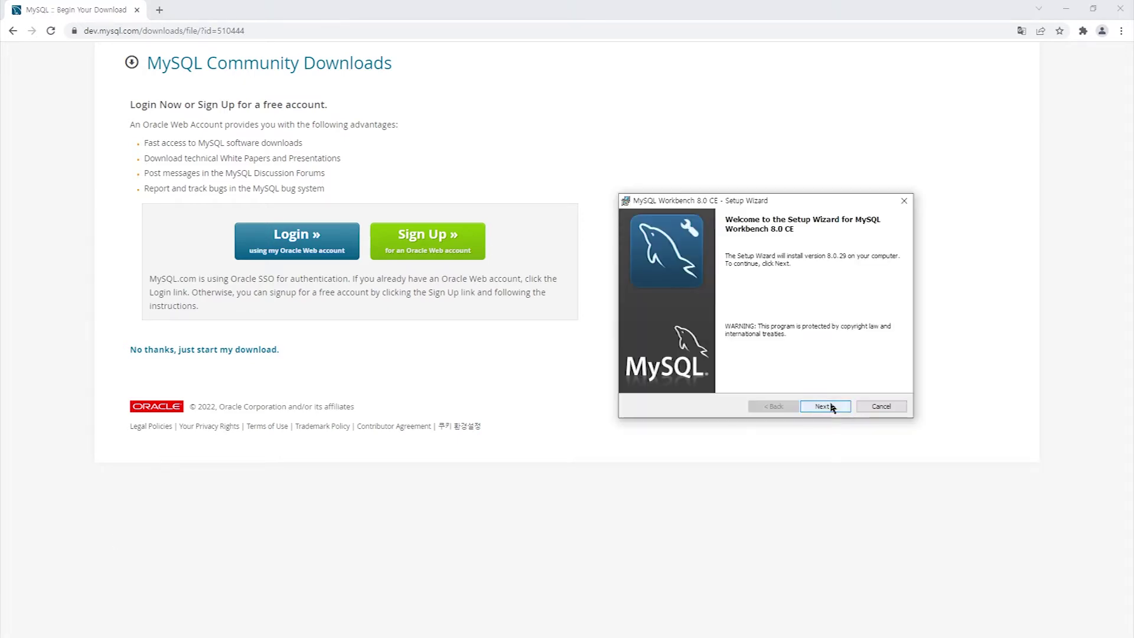
- Install MySQL Workbench 8.0 CE in the default folder with the Complete setup type, and launch it on finishing
{"action": "left_click", "coordinate": [829, 406]}
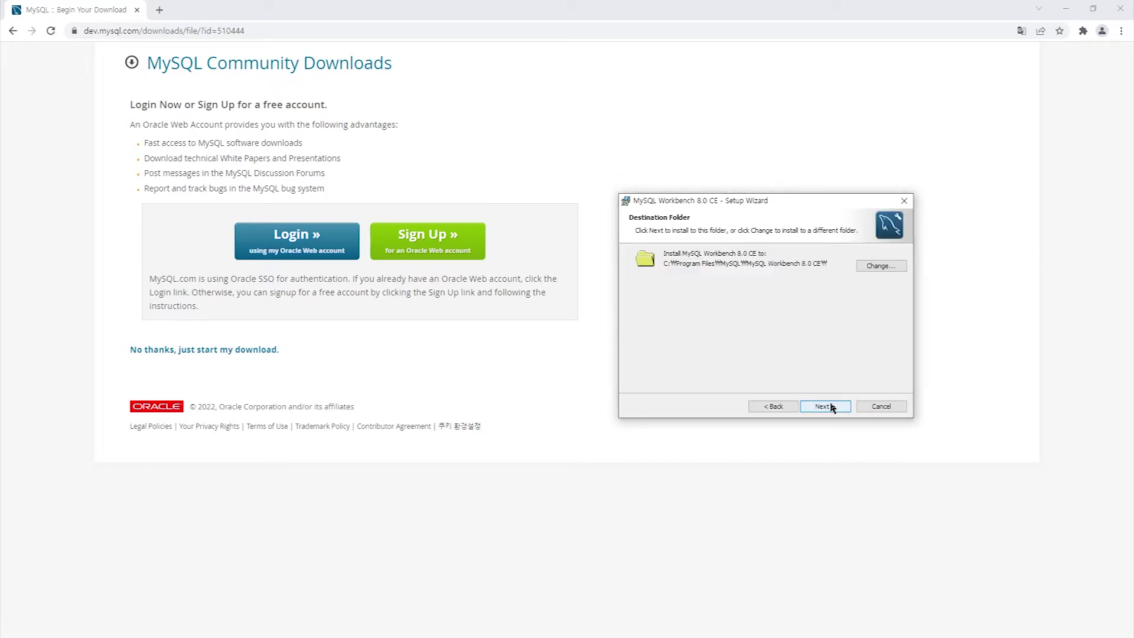
{"action": "left_click", "coordinate": [825, 406]}
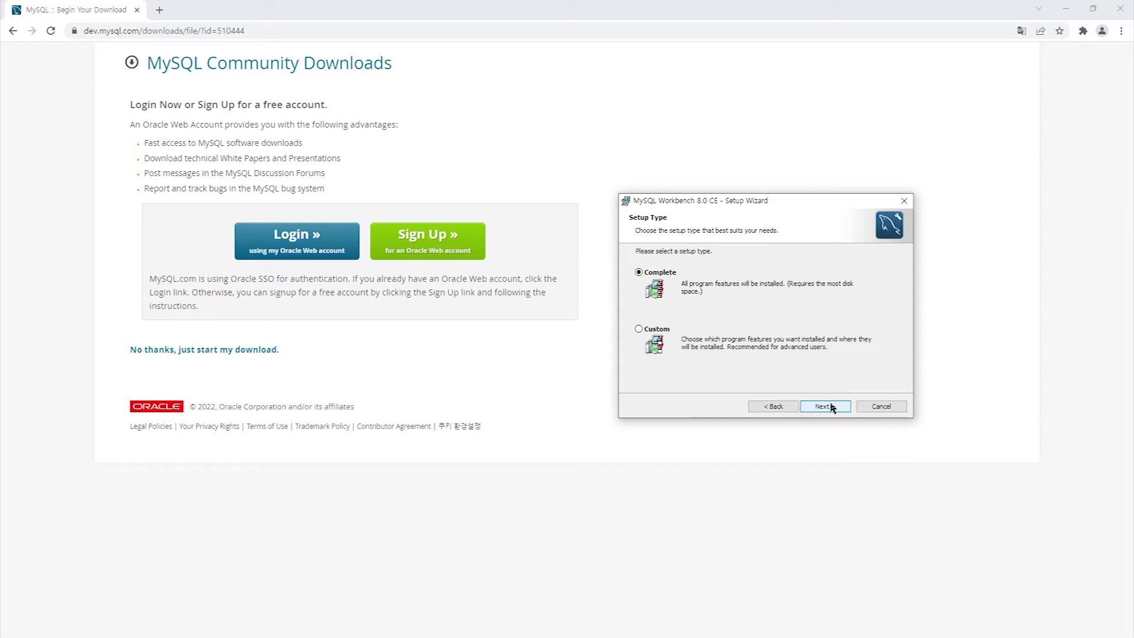
{"action": "left_click", "coordinate": [827, 407]}
{"action": "left_click", "coordinate": [828, 406]}
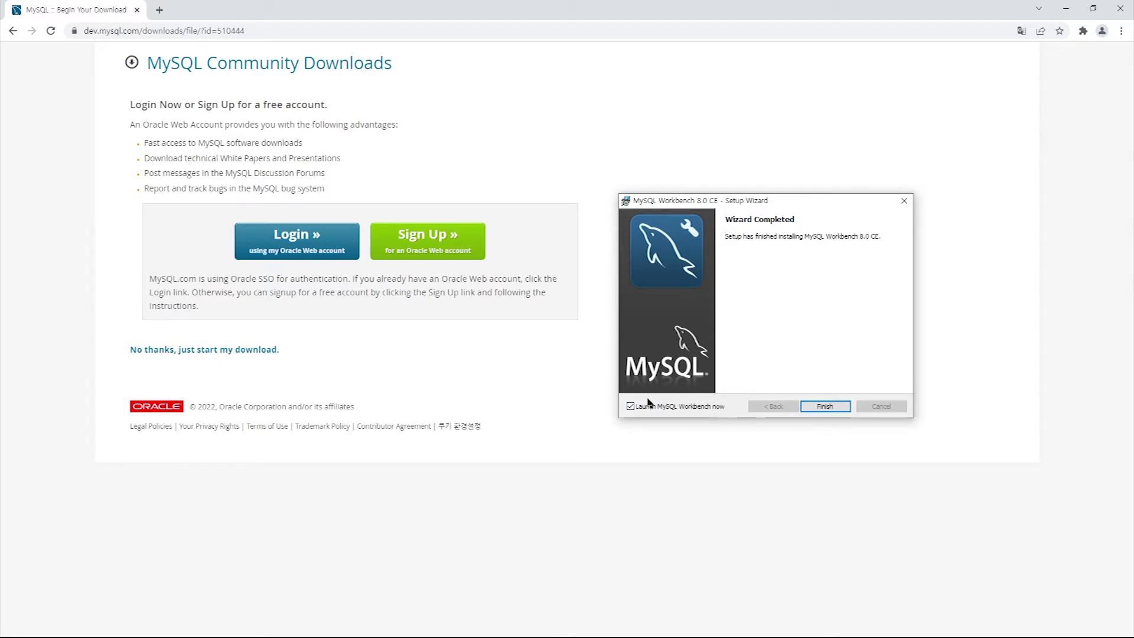
{"action": "left_click", "coordinate": [816, 411]}
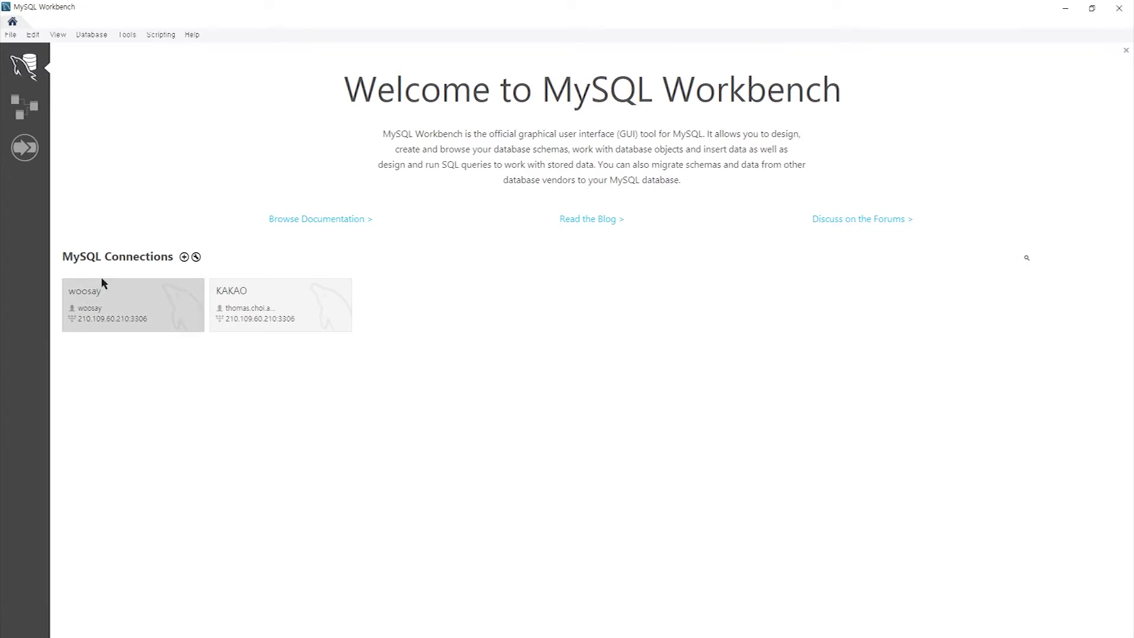
- Start a new MySQL connection, and in Agados Studio load the AGADOS.CLOUD.MYSQL database adapter's settings
{"action": "left_click", "coordinate": [185, 257]}
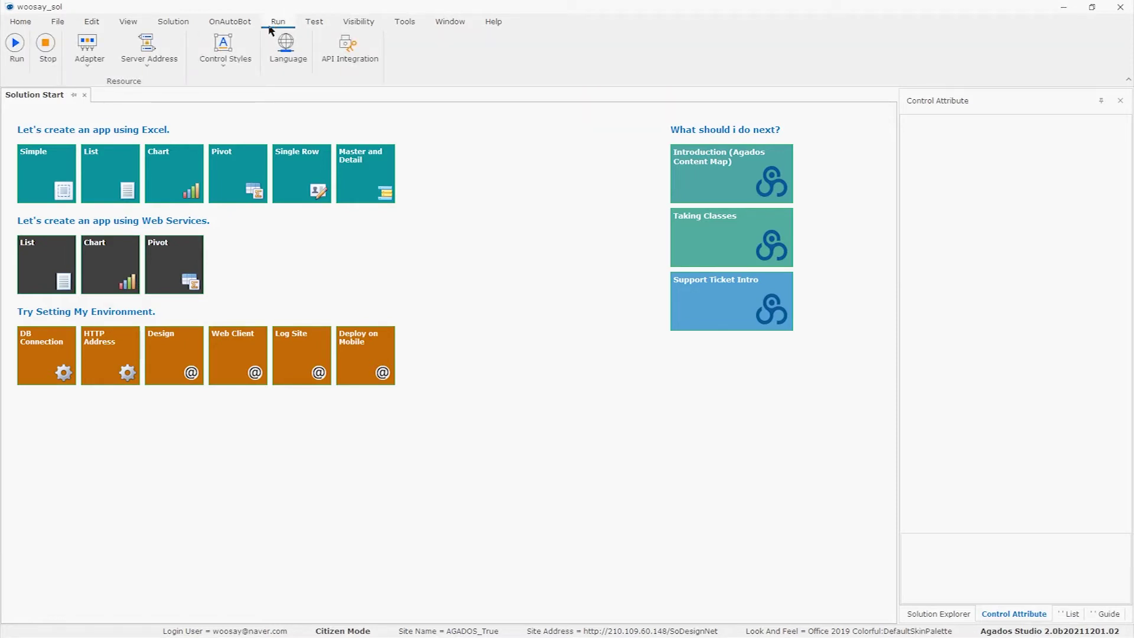
{"action": "left_click", "coordinate": [94, 59]}
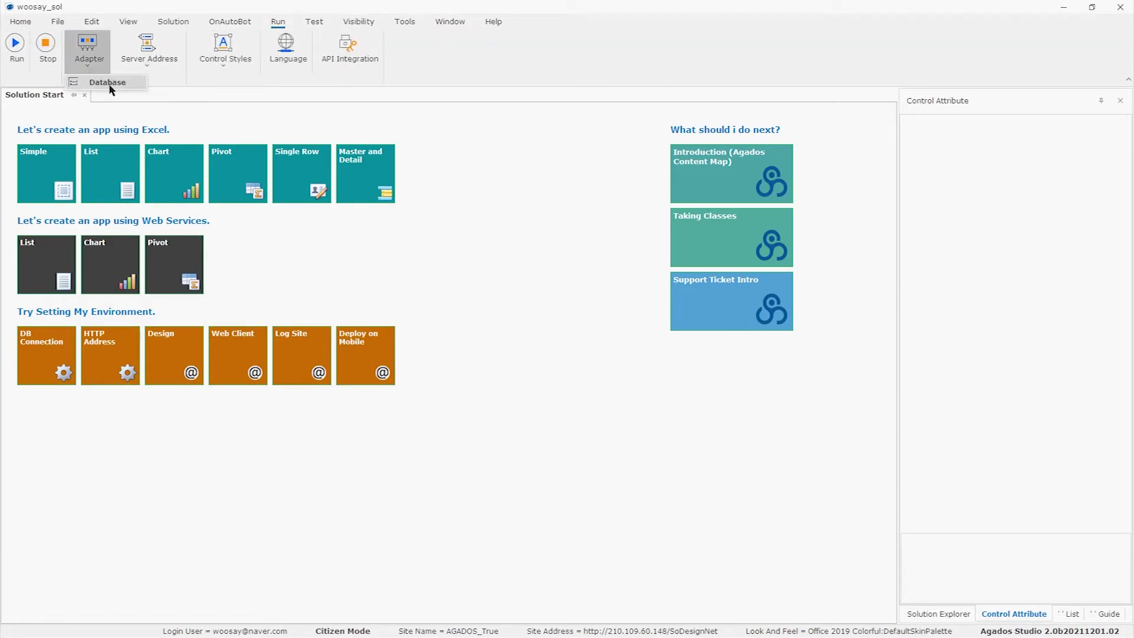
{"action": "left_click", "coordinate": [109, 83]}
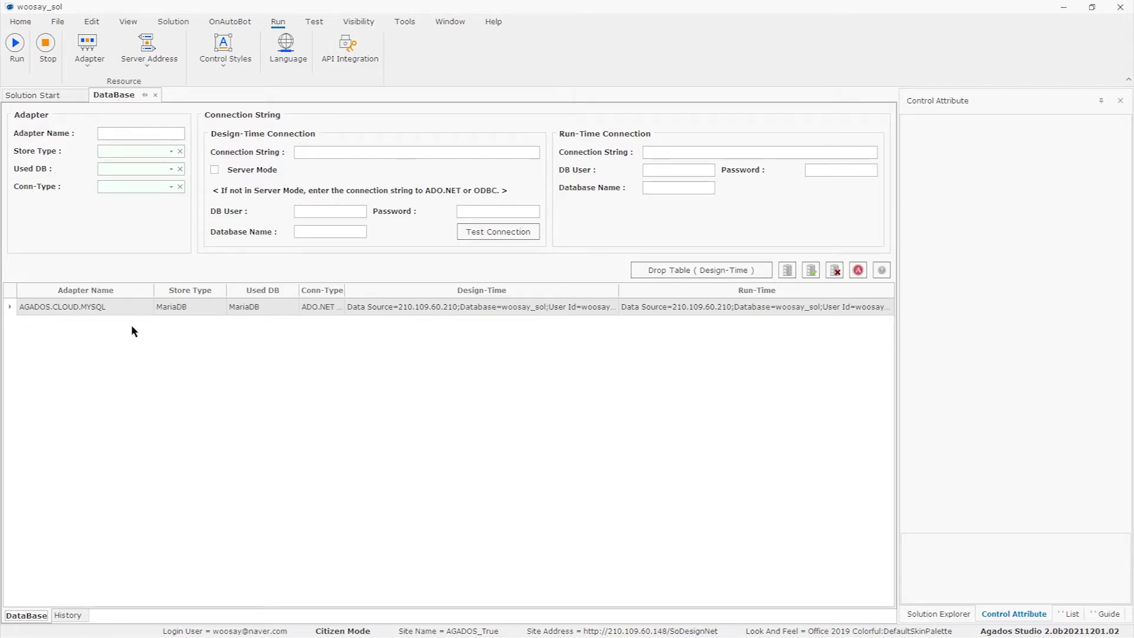
{"action": "double_click", "coordinate": [100, 307]}
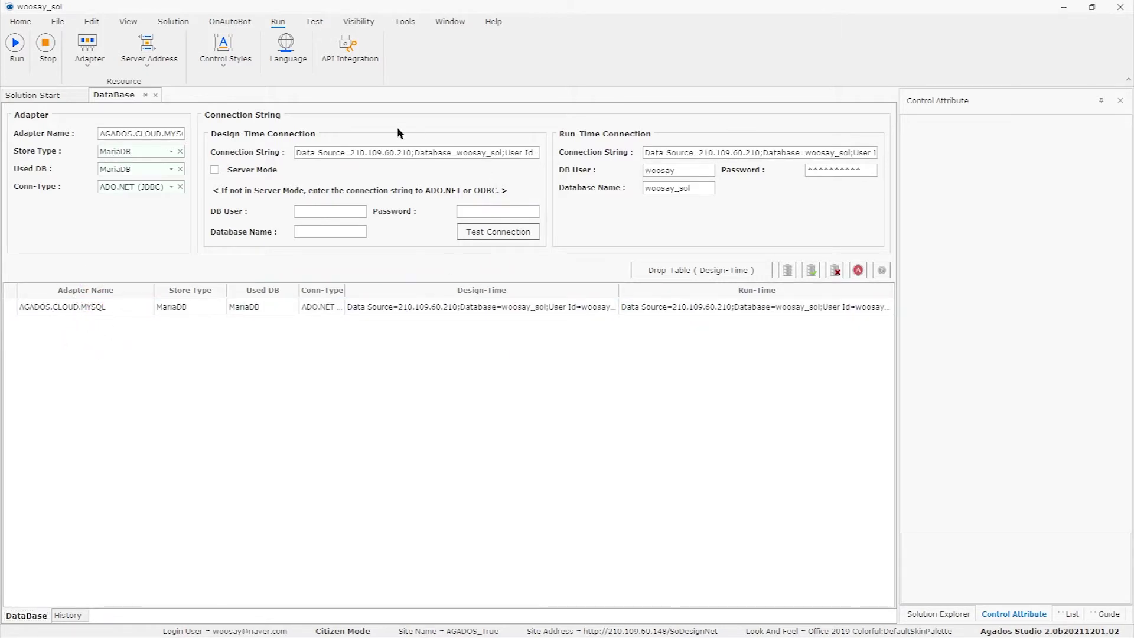
- Examine the design-time connection string for its data source, database, user ID and password
{"action": "left_click", "coordinate": [315, 153]}
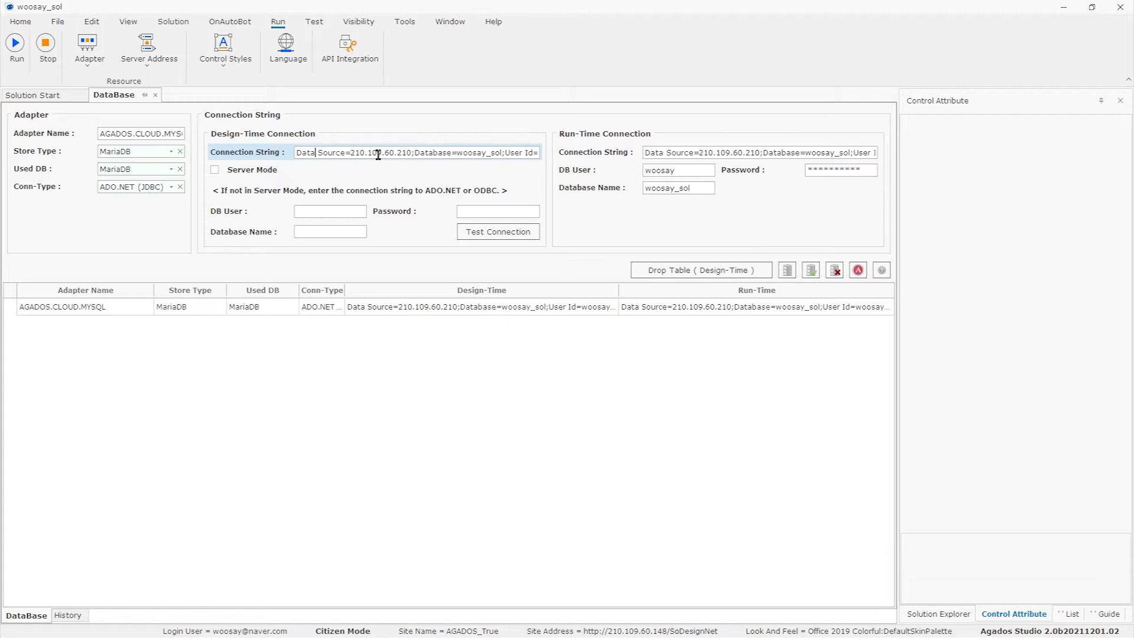
{"action": "left_click", "coordinate": [359, 153]}
{"action": "key", "text": "Left"}
{"action": "key", "text": "Left"}
{"action": "key", "text": "shift+Right"}
{"action": "key", "text": "shift+Right"}
{"action": "key", "text": "shift+Right"}
{"action": "key", "text": "shift+Right"}
{"action": "key", "text": "shift+Right"}
{"action": "key", "text": "shift+Right"}
{"action": "key", "text": "shift+Right"}
{"action": "key", "text": "Right"}
{"action": "key", "text": "Right"}
{"action": "key", "text": "Right"}
{"action": "key", "text": "Right"}
{"action": "key", "text": "Right"}
{"action": "key", "text": "Right"}
{"action": "key", "text": "Right"}
{"action": "key", "text": "Right"}
{"action": "key", "text": "Right"}
{"action": "key", "text": "Right"}
{"action": "key", "text": "Right"}
{"action": "key", "text": "Right"}
{"action": "key", "text": "Right"}
{"action": "key", "text": "Right"}
{"action": "key", "text": "Right"}
{"action": "key", "text": "Right"}
{"action": "key", "text": "Right"}
{"action": "key", "text": "Right"}
{"action": "key", "text": "Right"}
{"action": "key", "text": "Right"}
{"action": "key", "text": "Right"}
{"action": "key", "text": "shift+Right"}
{"action": "key", "text": "shift+Right"}
{"action": "key", "text": "shift+Right"}
{"action": "key", "text": "shift+Right"}
{"action": "key", "text": "shift+Right"}
{"action": "key", "text": "shift+Right"}
{"action": "key", "text": "Right"}
{"action": "key", "text": "Right"}
{"action": "key", "text": "Right"}
{"action": "key", "text": "Right"}
{"action": "key", "text": "Right"}
{"action": "key", "text": "Right"}
{"action": "key", "text": "Right"}
{"action": "key", "text": "Right"}
{"action": "key", "text": "Right"}
{"action": "key", "text": "Right"}
{"action": "key", "text": "Right"}
{"action": "key", "text": "Right"}
{"action": "key", "text": "Right"}
{"action": "key", "text": "Right"}
{"action": "key", "text": "Right"}
{"action": "key", "text": "Right"}
{"action": "key", "text": "Right"}
{"action": "key", "text": "Right"}
{"action": "key", "text": "Right"}
{"action": "key", "text": "Right"}
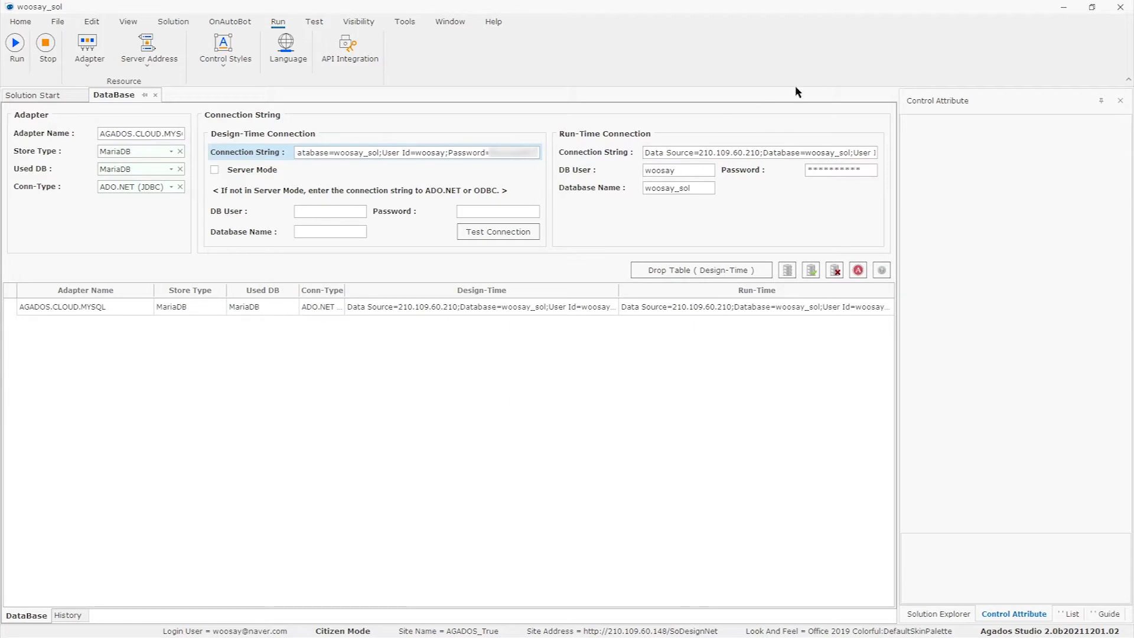
- Switch to MySQL Workbench, discard the new connection setup, and open the woosay connection with the account password
{"action": "left_click", "coordinate": [1062, 11]}
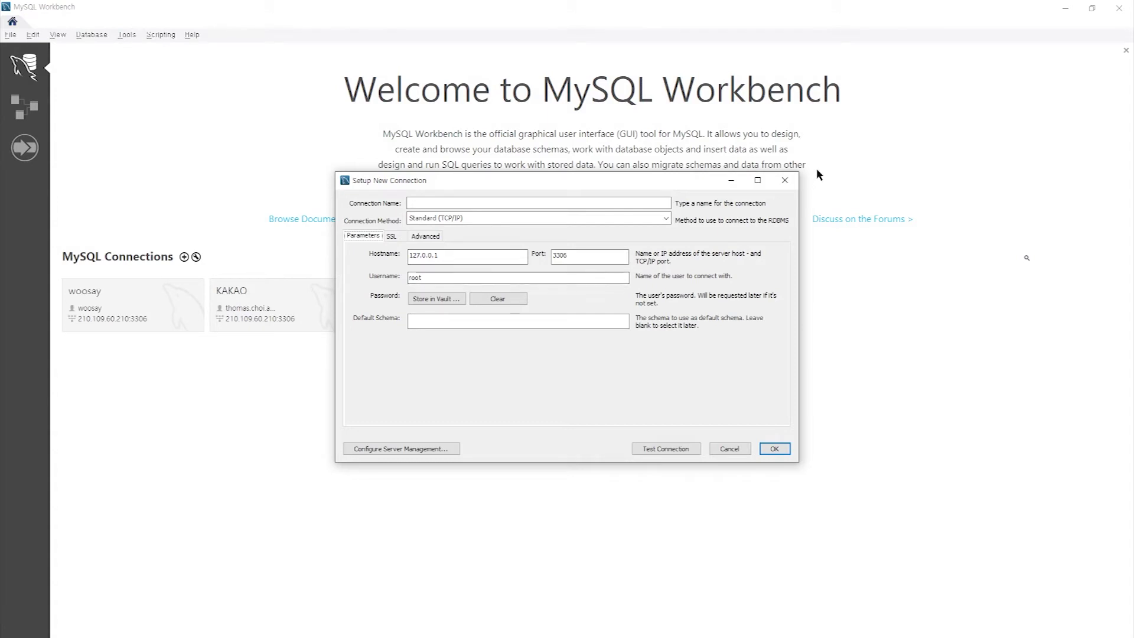
{"action": "left_click", "coordinate": [785, 182]}
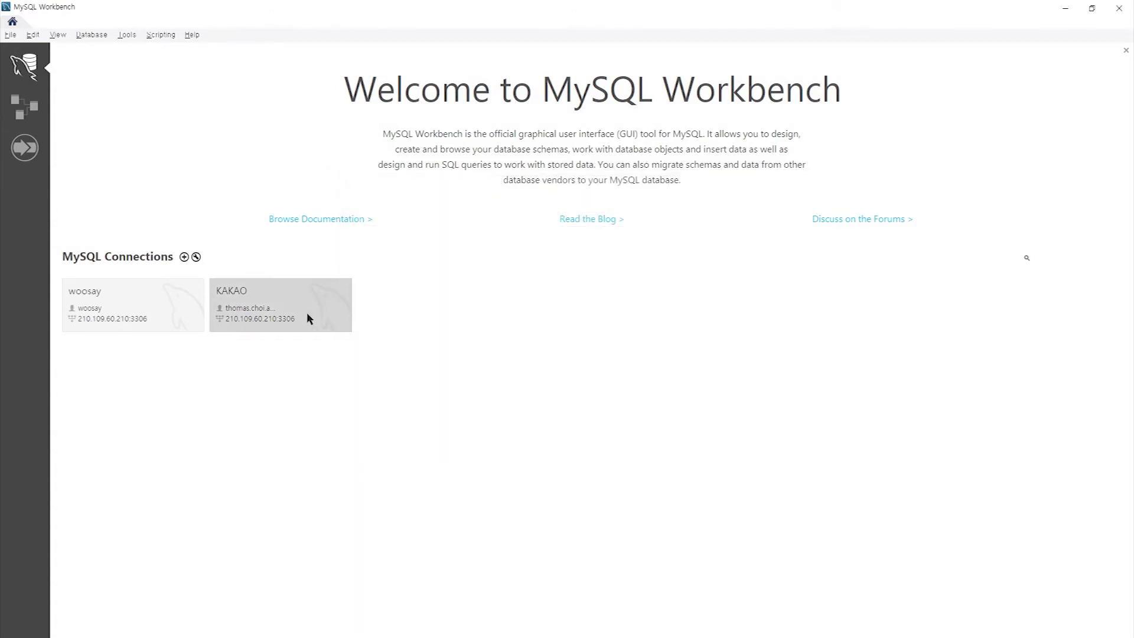
{"action": "left_click", "coordinate": [138, 313]}
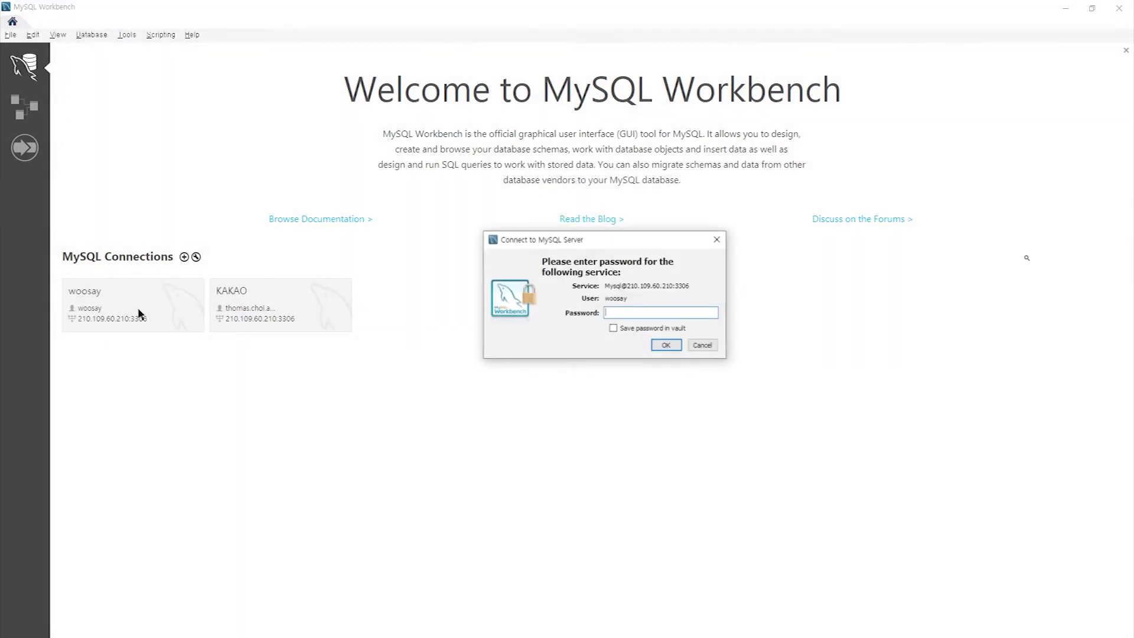
{"action": "type", "text": "*********"}
{"action": "key", "text": "Return"}
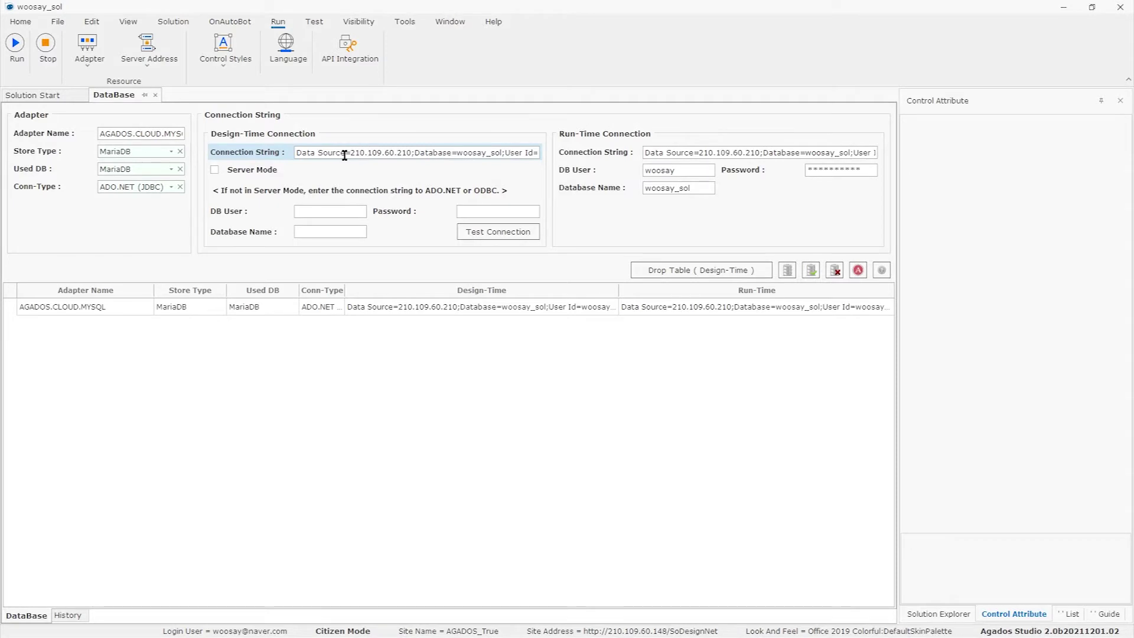
- In Agados Studio, compare the server address and user ID in the design-time connection string with the Workbench connection settings
{"action": "left_click_drag", "start_coordinate": [350, 153], "coordinate": [412, 154]}
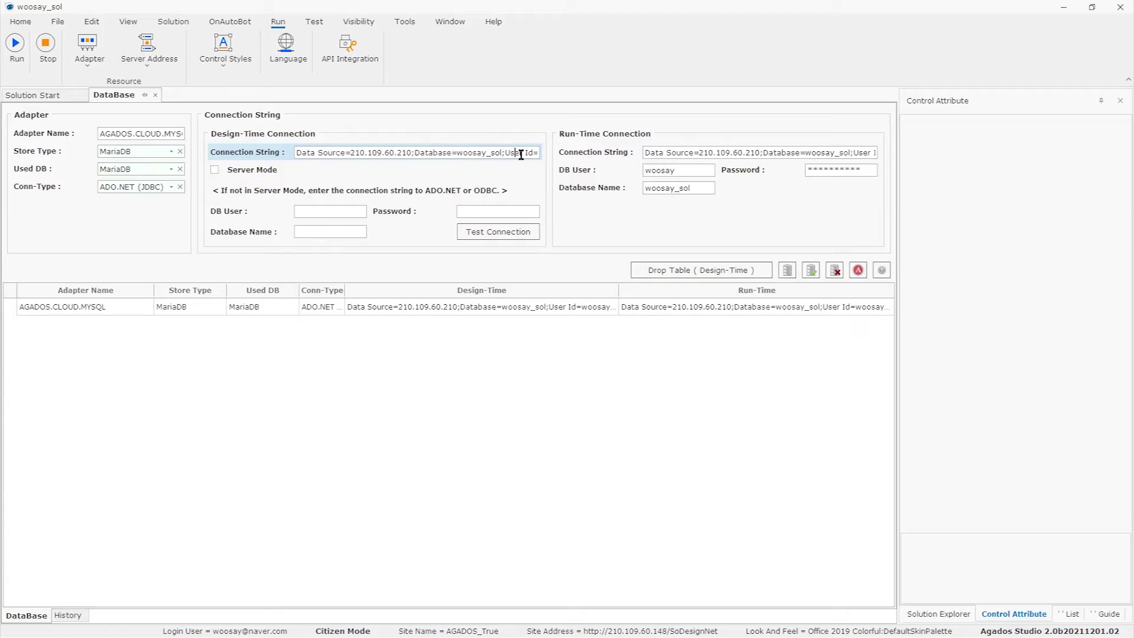
{"action": "key", "text": "Right"}
{"action": "key", "text": "Right"}
{"action": "key", "text": "Right"}
{"action": "key", "text": "Right"}
{"action": "key", "text": "Right"}
{"action": "key", "text": "Right"}
{"action": "key", "text": "Right"}
{"action": "key", "text": "Right"}
{"action": "key", "text": "Right"}
{"action": "key", "text": "Right"}
{"action": "key", "text": "Left"}
{"action": "key", "text": "Left"}
{"action": "key", "text": "Left"}
{"action": "key", "text": "Right"}
{"action": "key", "text": "Right"}
{"action": "key", "text": "Right"}
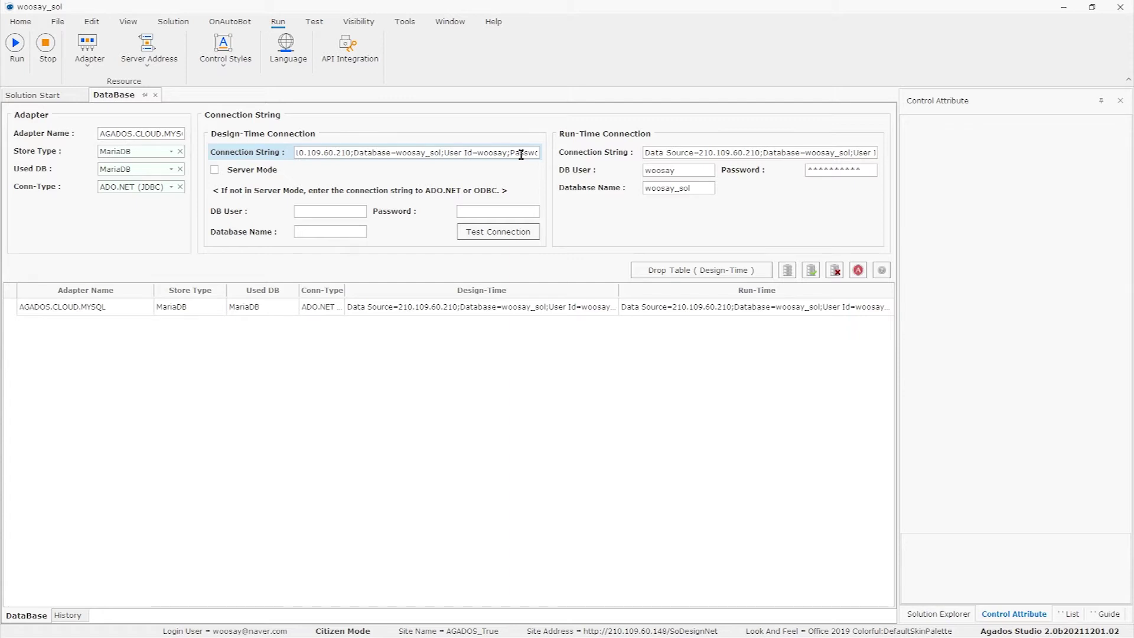
- Start a test of the woosay connection in MySQL Workbench, and append a semicolon to the design-time connection string in Agados Studio
{"action": "key", "text": "alt+Tab"}
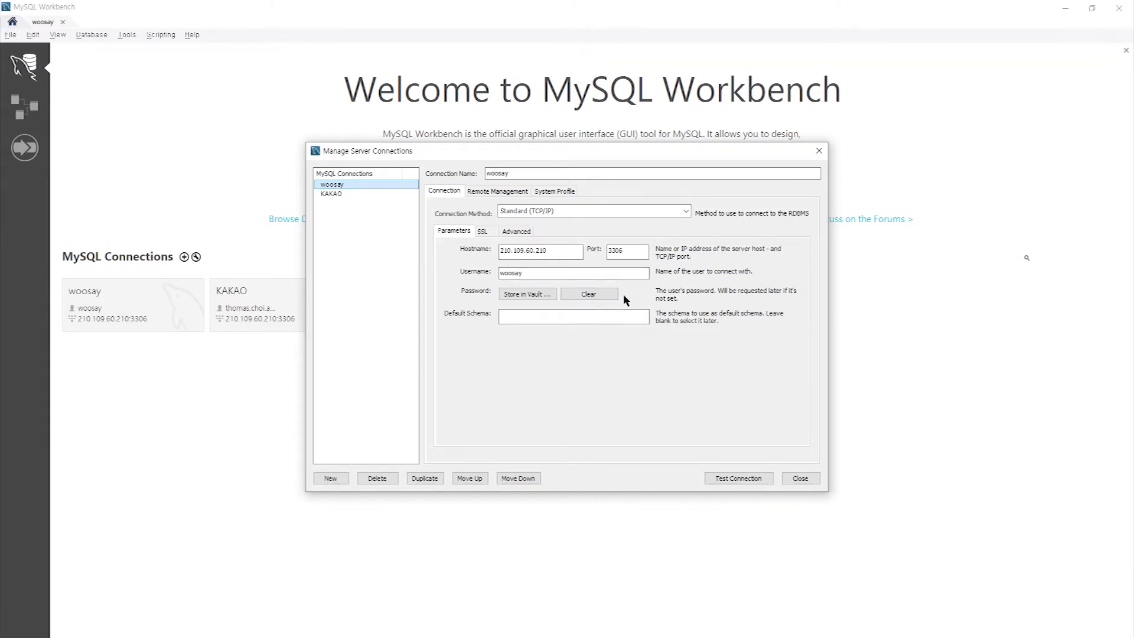
{"action": "left_click", "coordinate": [750, 481]}
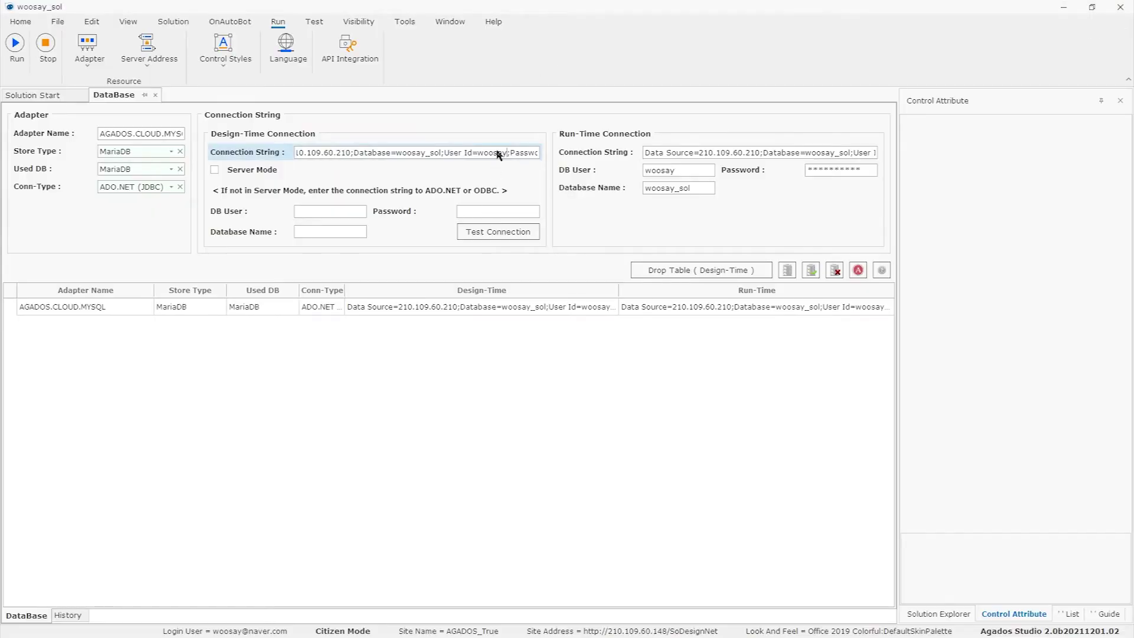
{"action": "left_click", "coordinate": [499, 153]}
{"action": "key", "text": "End"}
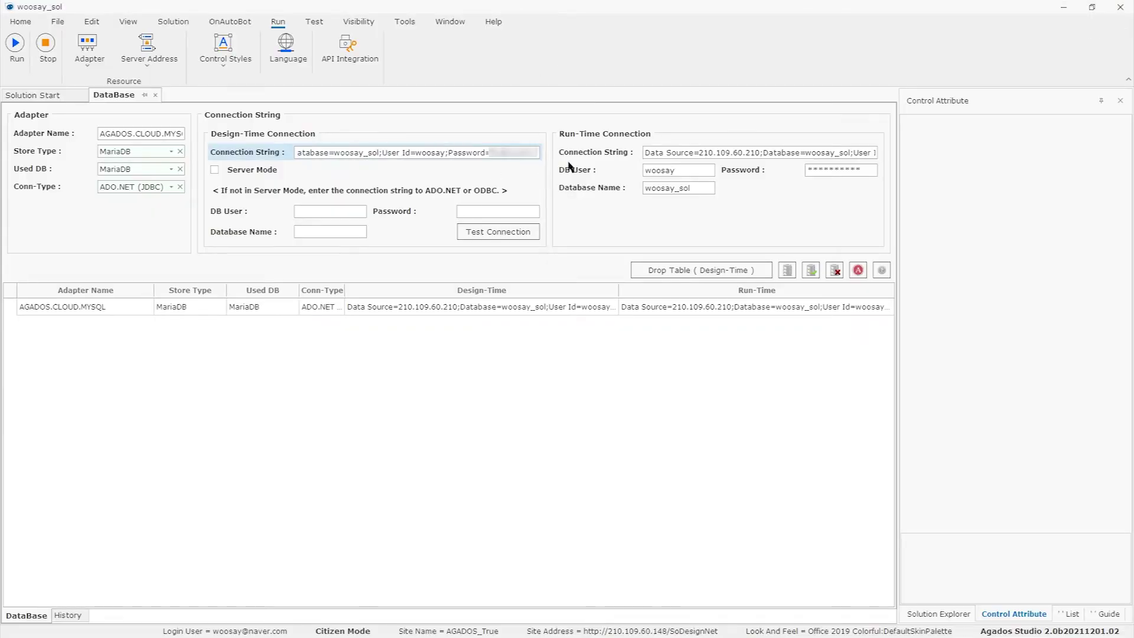
{"action": "type", "text": ";"}
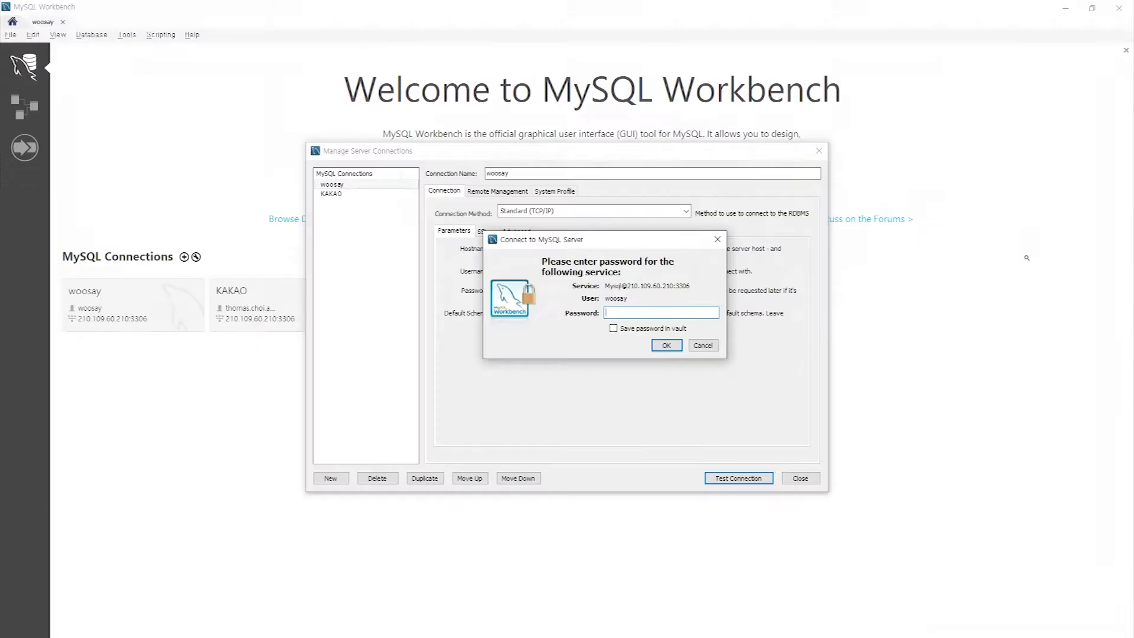
- Enter the account password in MySQL Workbench to complete the connection test, and close the server connection manager
{"action": "type", "text": "*********"}
{"action": "key", "text": "Return"}
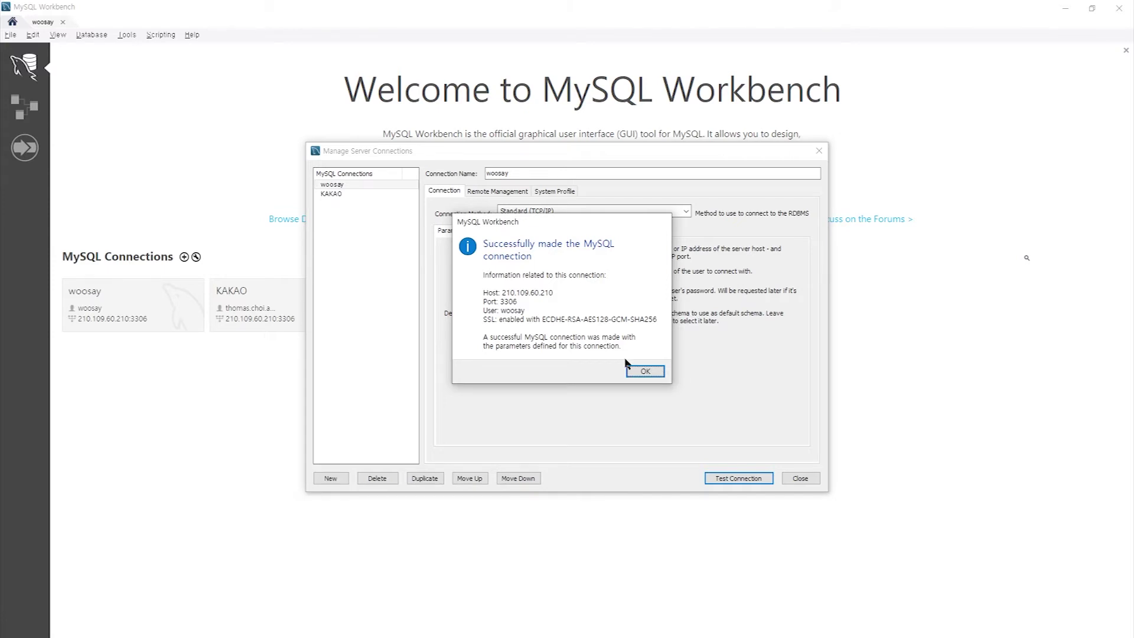
{"action": "left_click", "coordinate": [642, 370]}
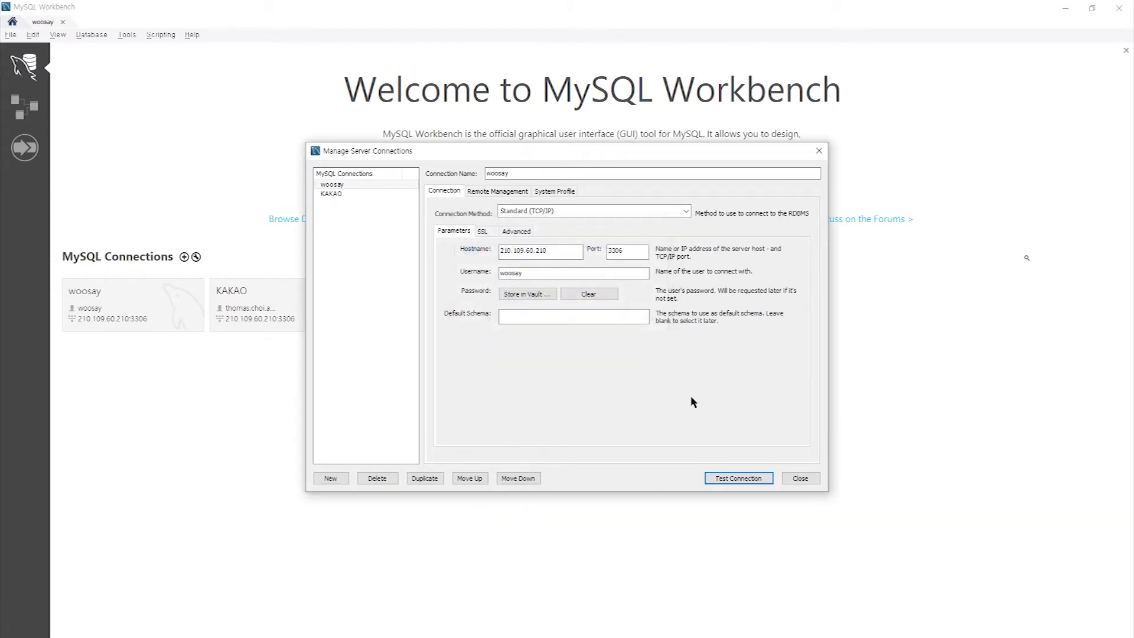
{"action": "left_click", "coordinate": [801, 478]}
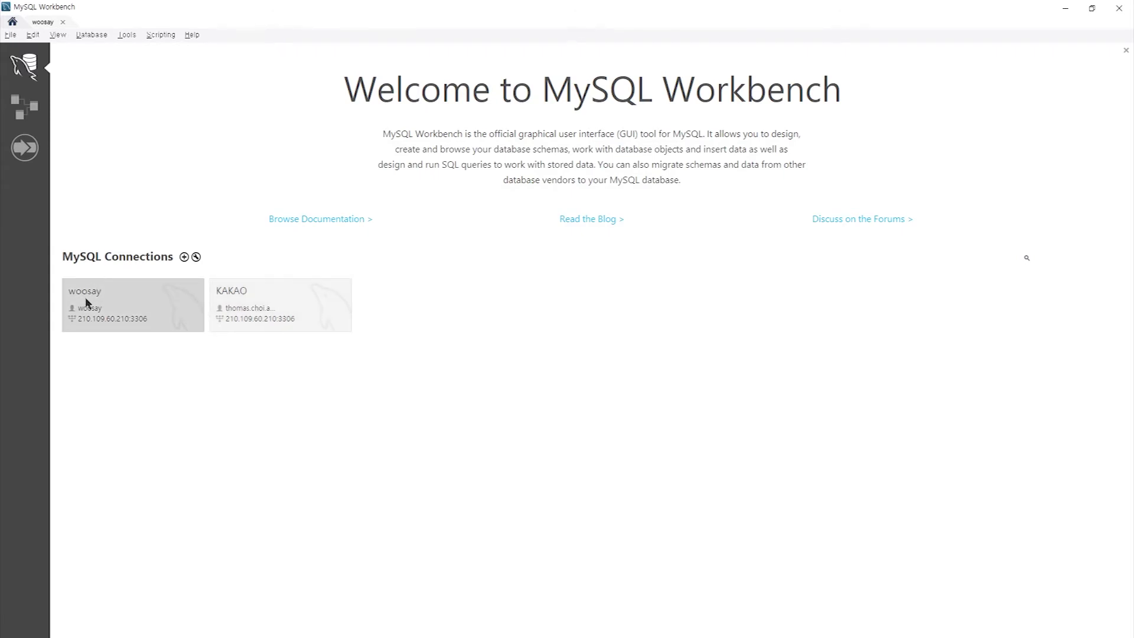
- Open the woosay connection in MySQL Workbench with the account password, saving the password in the vault
{"action": "key", "text": "alt+Tab"}
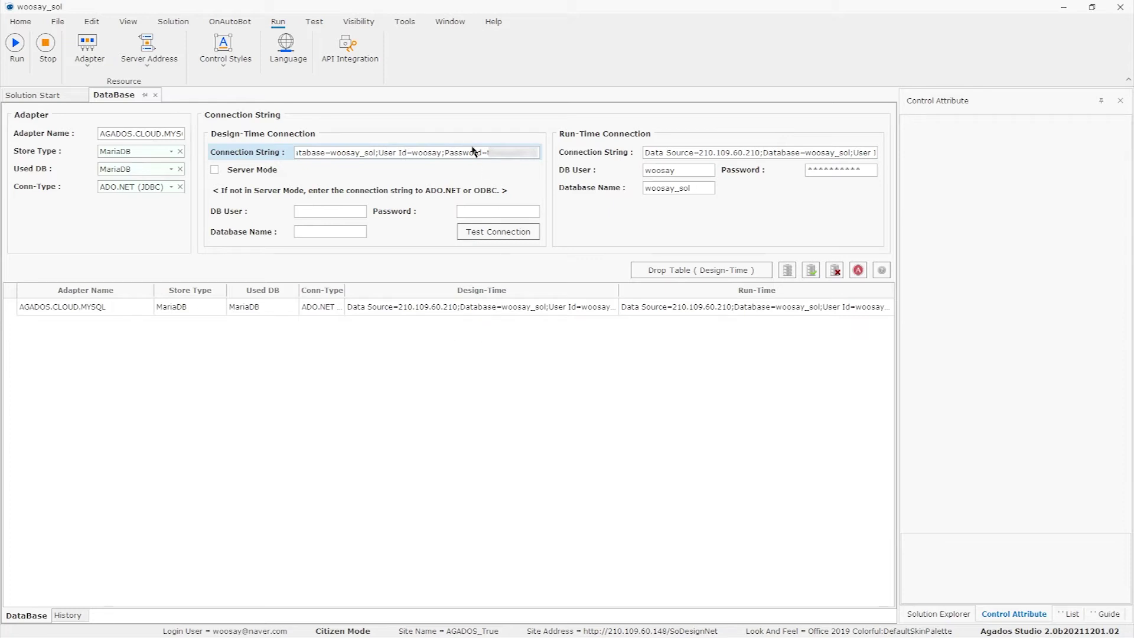
{"action": "key", "text": "alt+Tab"}
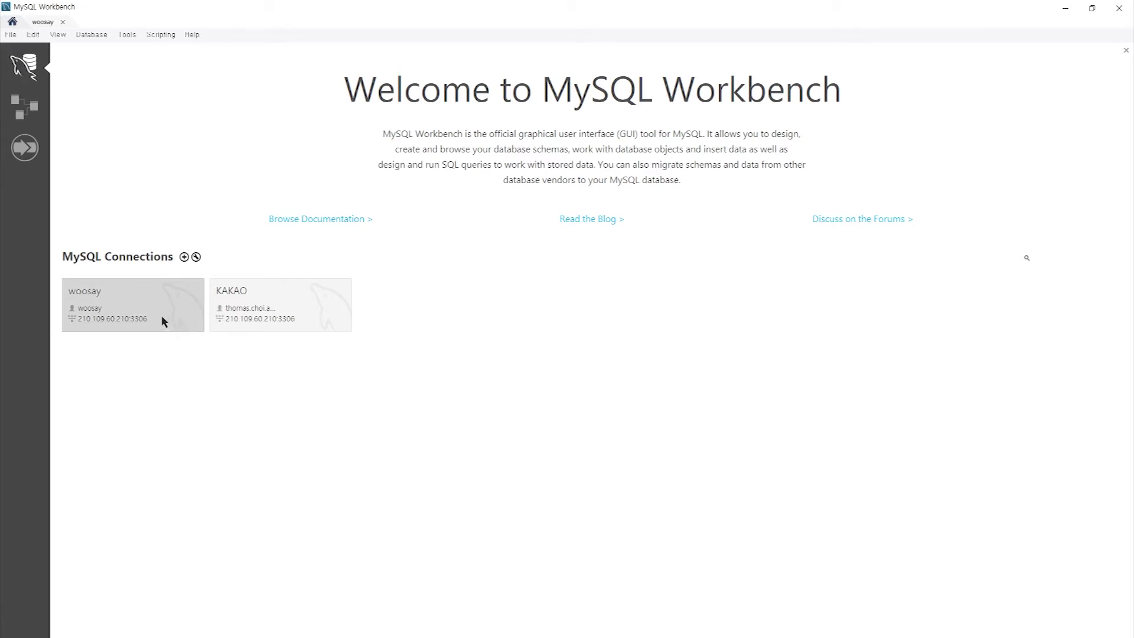
{"action": "left_click", "coordinate": [124, 316]}
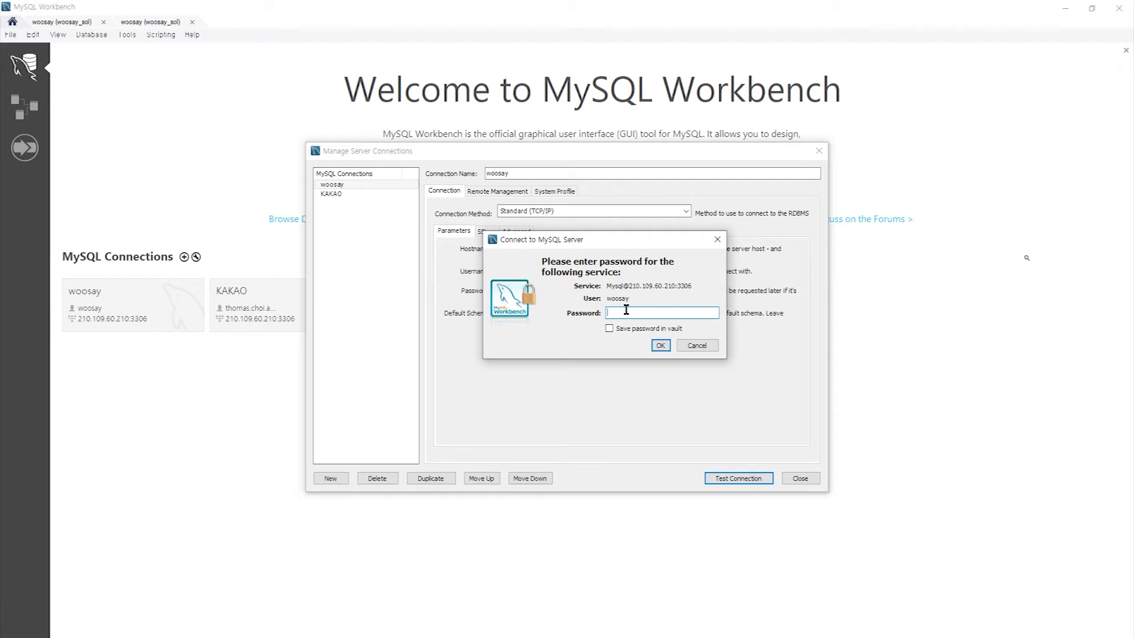
{"action": "left_click", "coordinate": [609, 328]}
{"action": "left_click", "coordinate": [661, 345]}
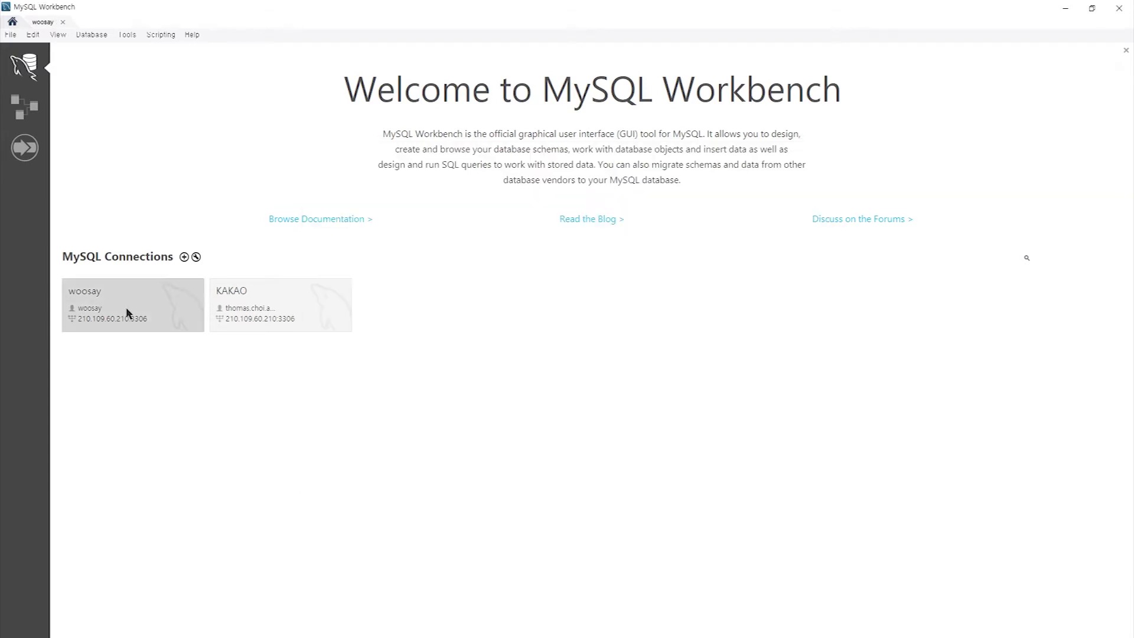
{"action": "left_click", "coordinate": [127, 313]}
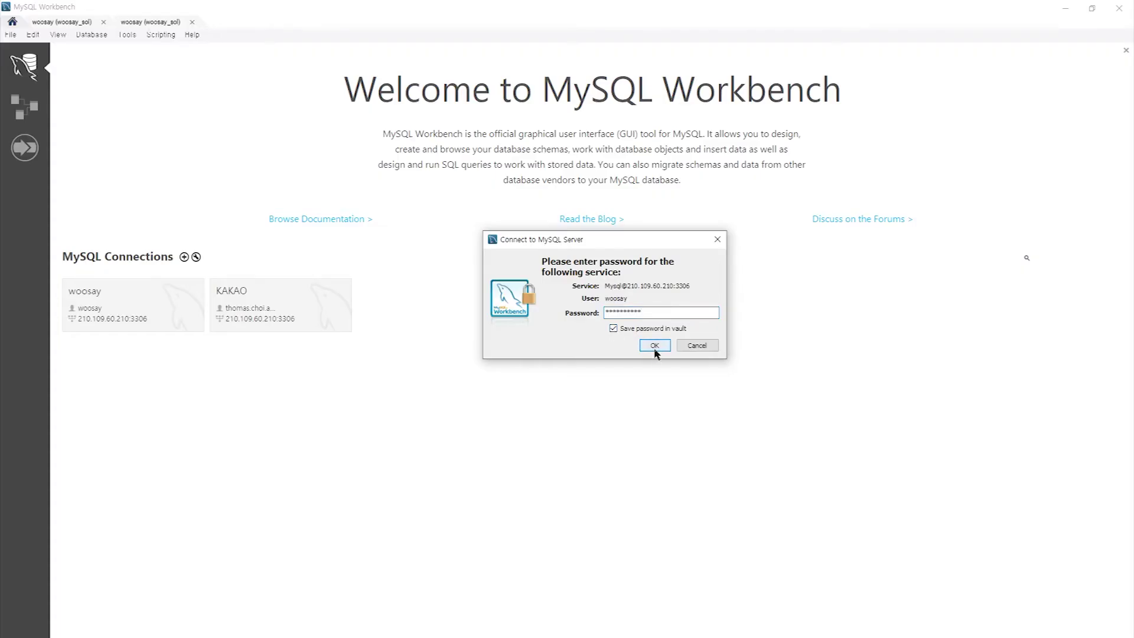
{"action": "left_click", "coordinate": [652, 347]}
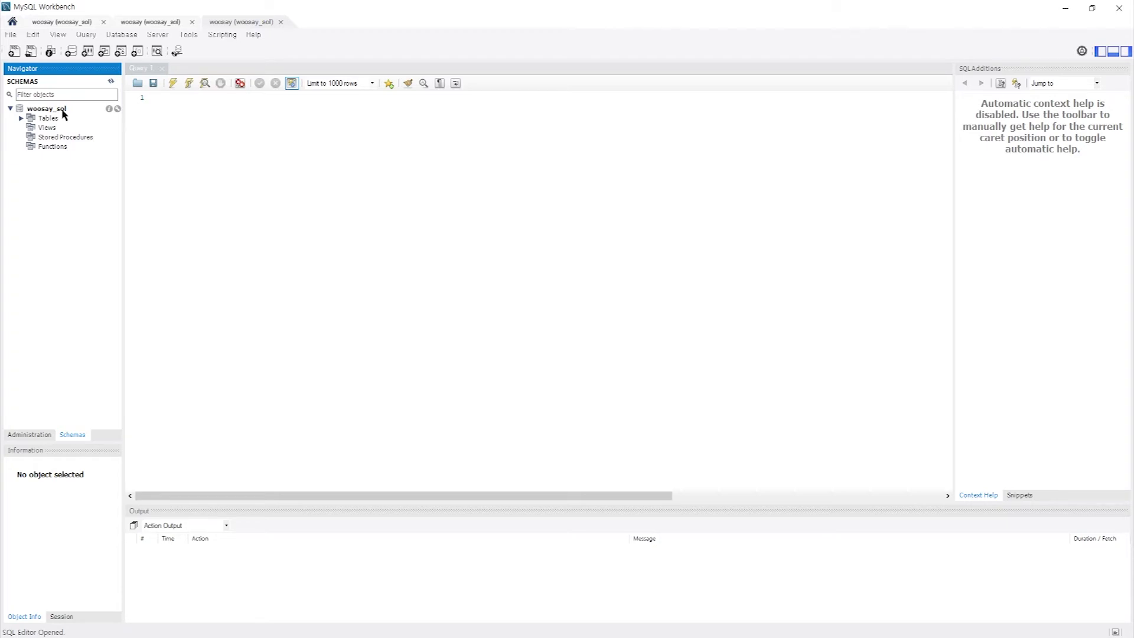
- Expand the tables of the woosay_sol schema and select the rows of table a0 with the 1000-row limit
{"action": "left_click", "coordinate": [21, 118]}
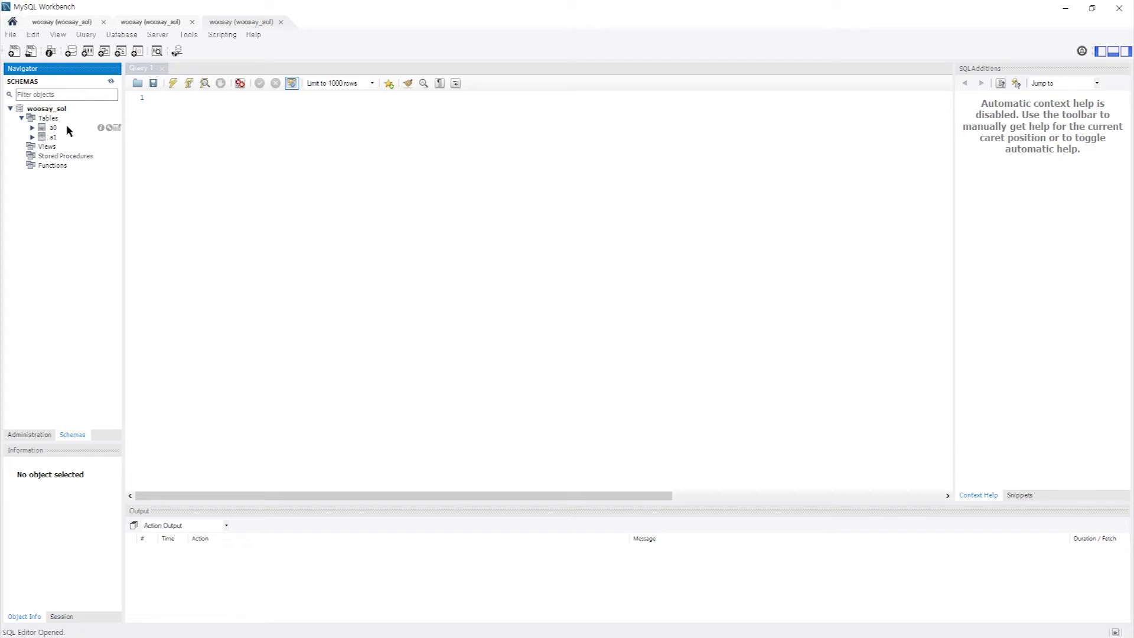
{"action": "left_click", "coordinate": [64, 128]}
{"action": "right_click", "coordinate": [64, 128]}
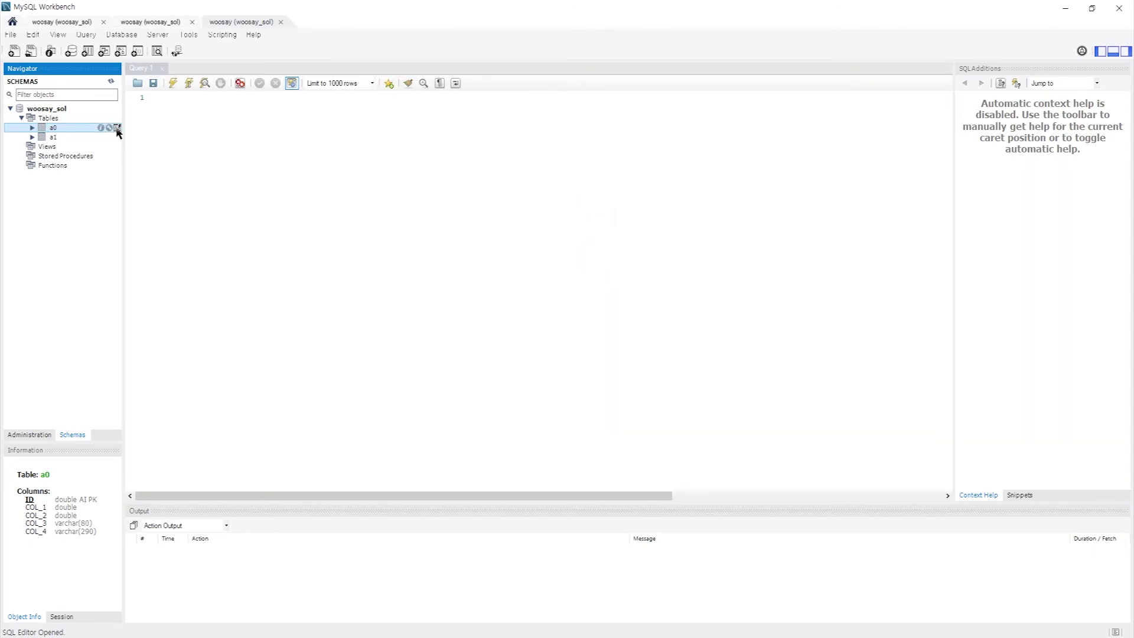
{"action": "right_click", "coordinate": [81, 132]}
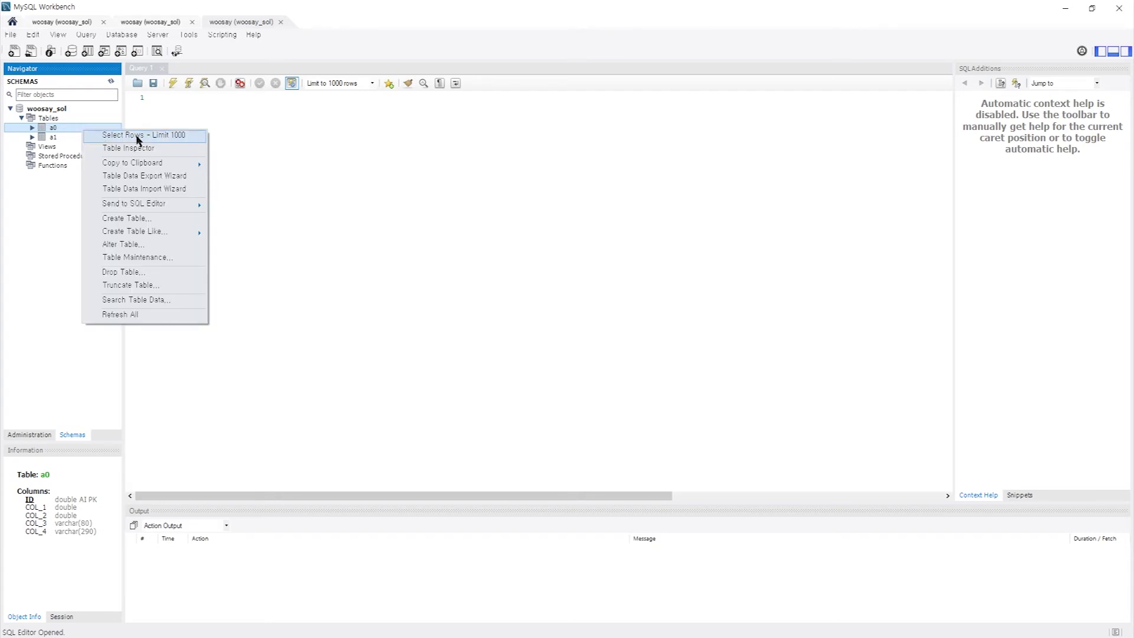
{"action": "left_click", "coordinate": [158, 137]}
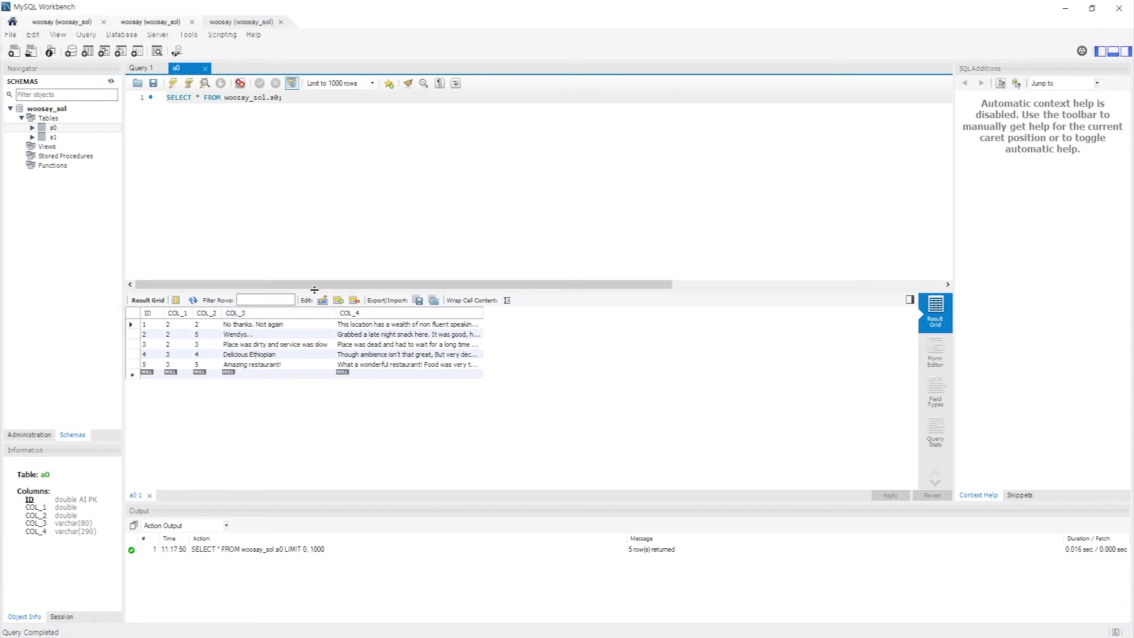
- Look through the available row limits and examine the returned records of table a0 and the action log
{"action": "left_click", "coordinate": [373, 83]}
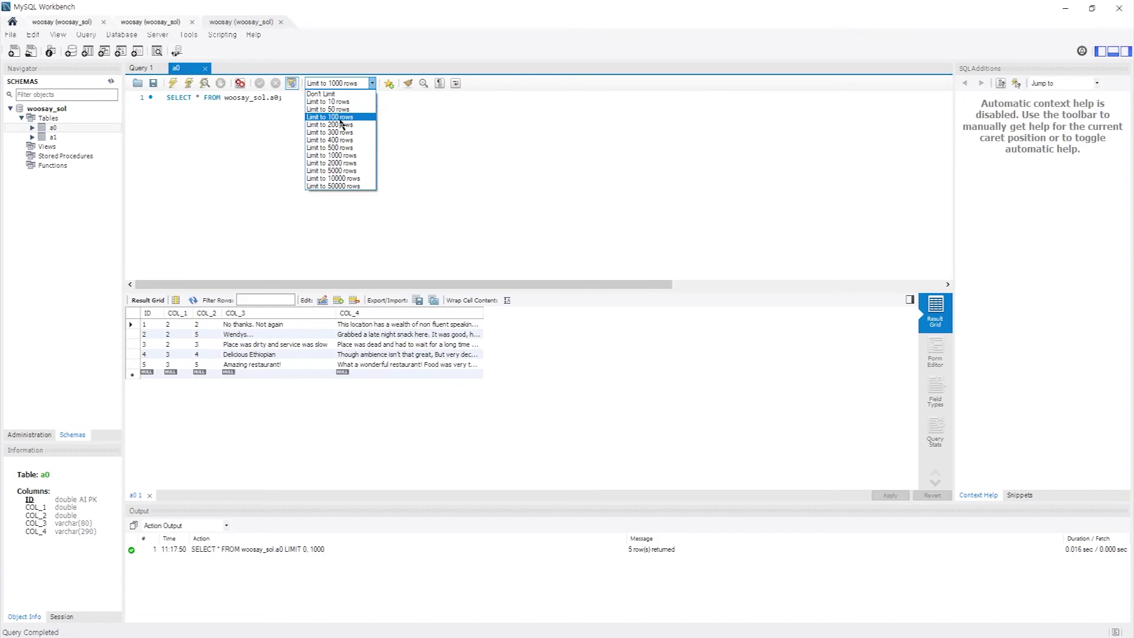
{"action": "left_click", "coordinate": [427, 233]}
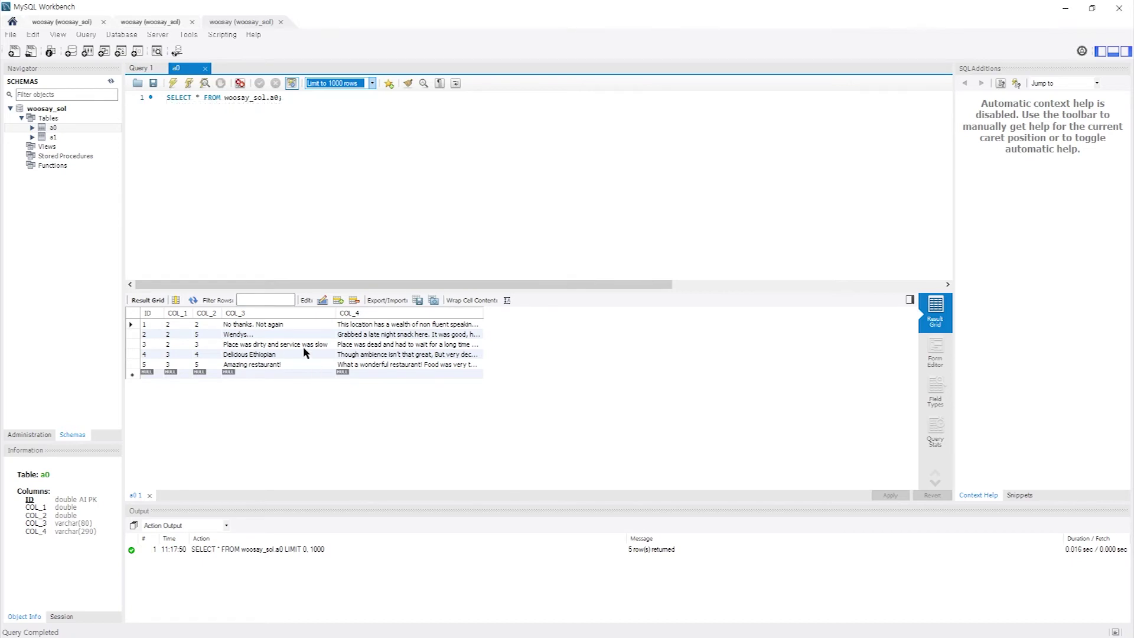
{"action": "left_click", "coordinate": [272, 346]}
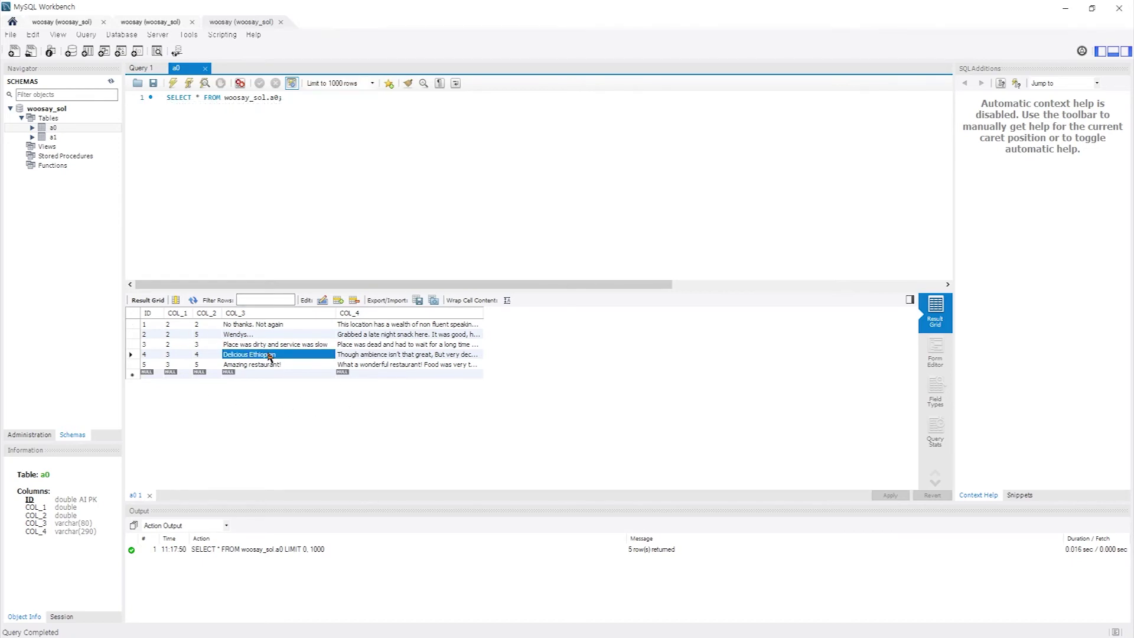
{"action": "left_click", "coordinate": [196, 355]}
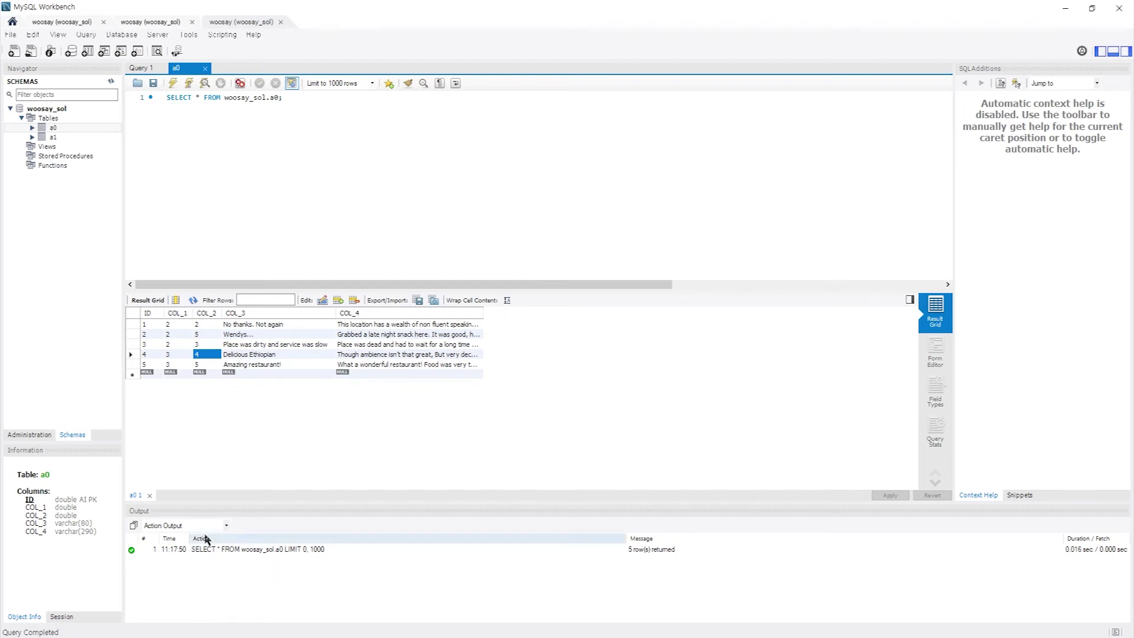
{"action": "left_click", "coordinate": [167, 543]}
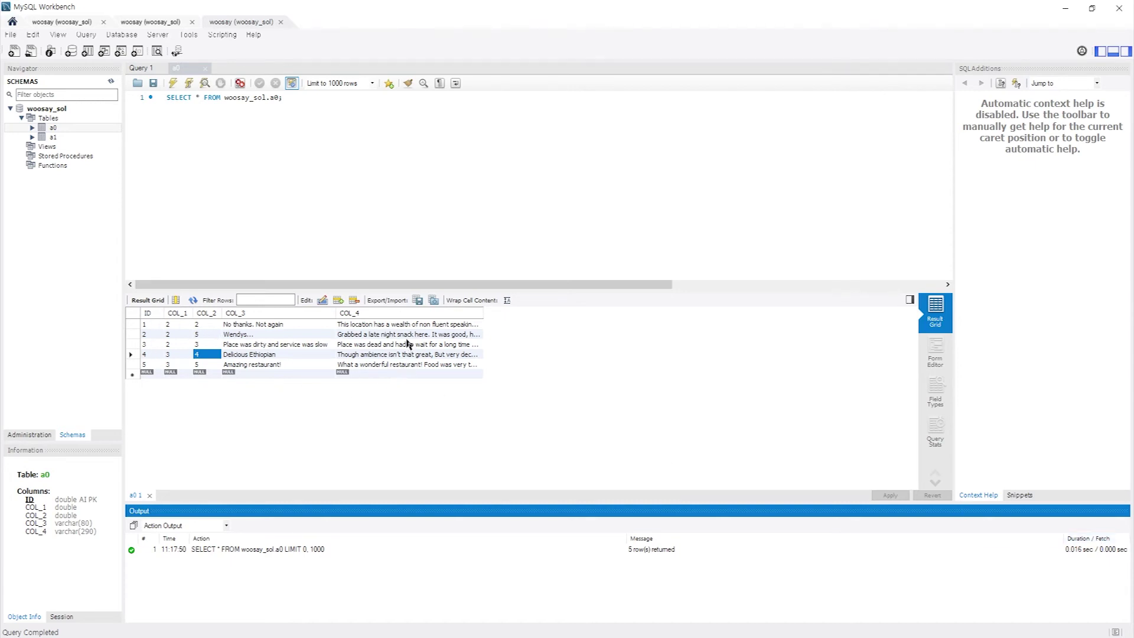
{"action": "left_click", "coordinate": [298, 345]}
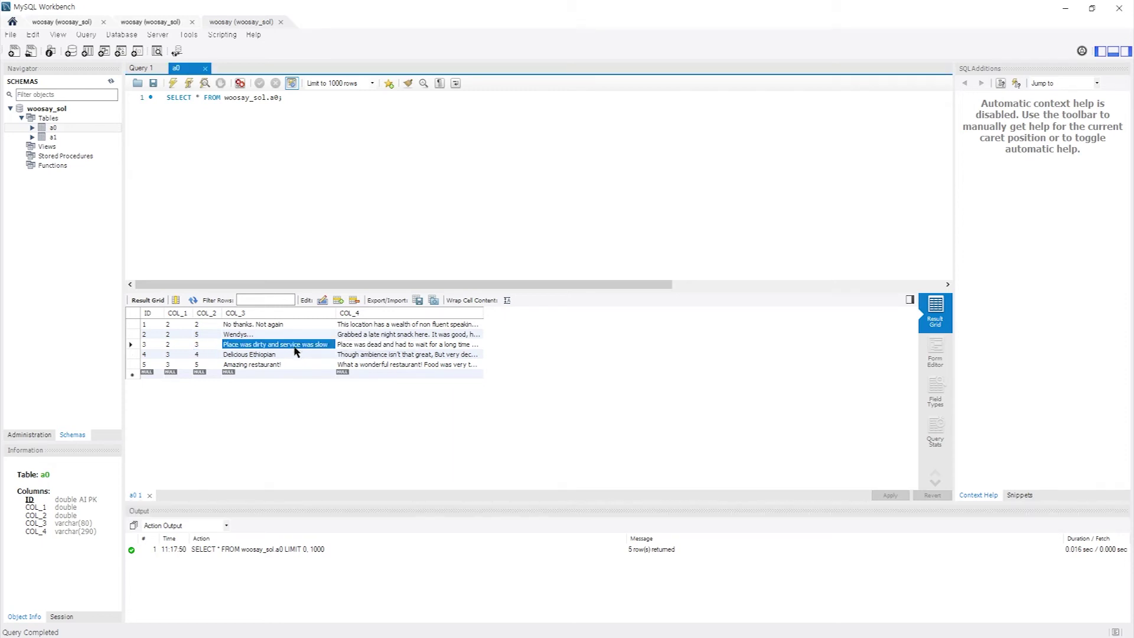
- Rerun the select query on table a0 from the schema tree to view its data again
{"action": "mouse_move", "coordinate": [117, 131]}
{"action": "left_click", "coordinate": [117, 131]}
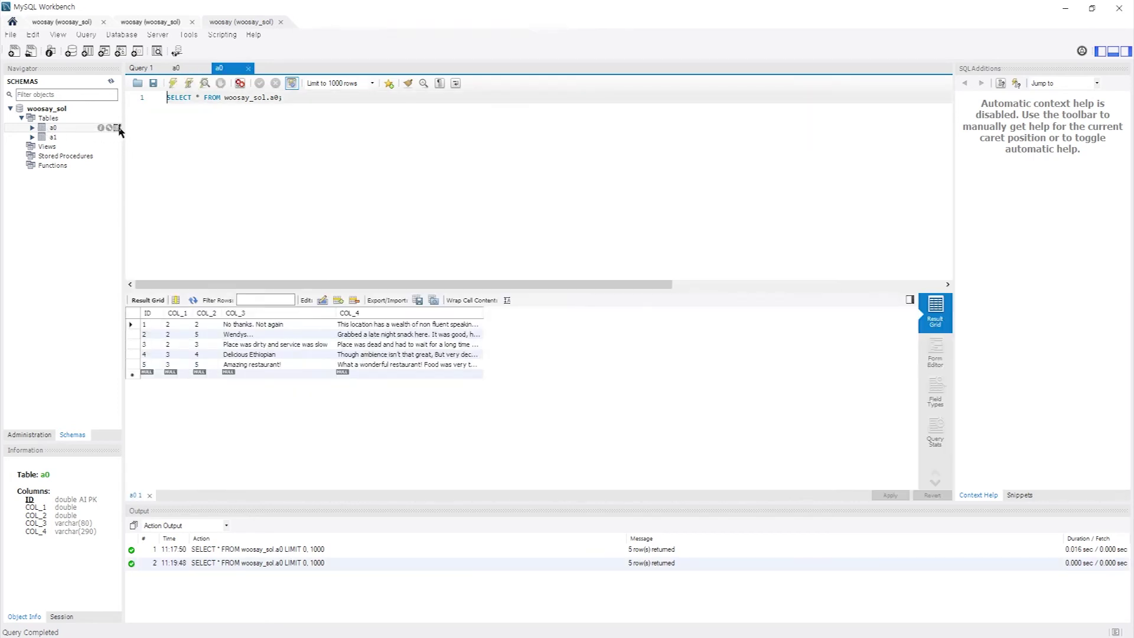
{"action": "left_click", "coordinate": [117, 131]}
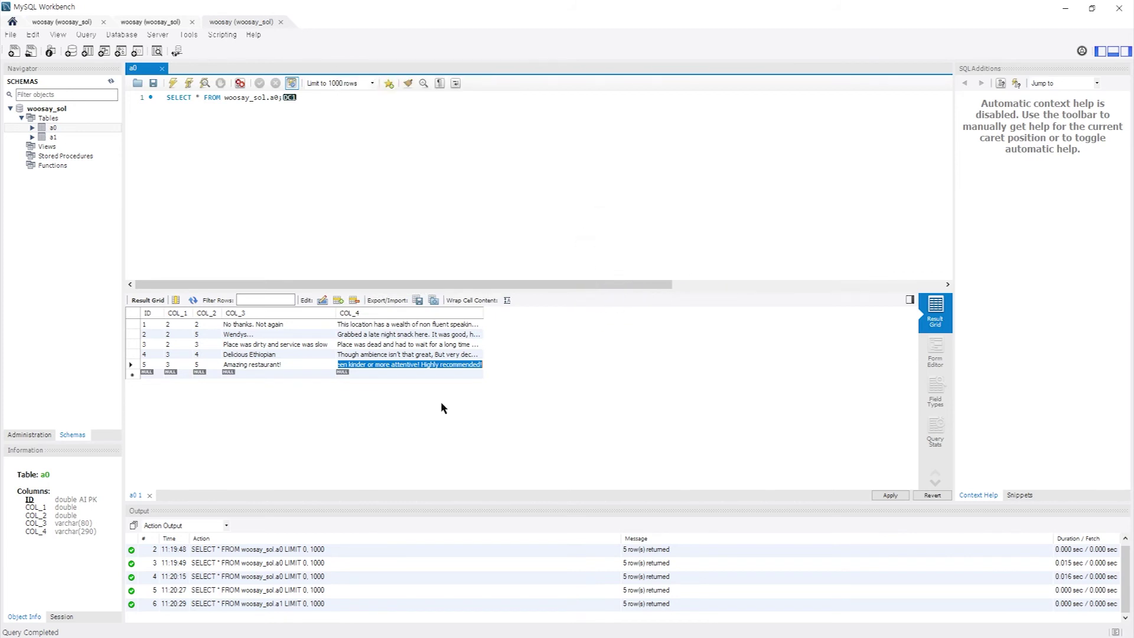
- Add a row to table a0 with ID 6, COL_3 64dsadas and COL_4 dasdsafa, and apply it to the database
{"action": "double_click", "coordinate": [150, 374]}
{"action": "type", "text": "6"}
{"action": "double_click", "coordinate": [265, 375]}
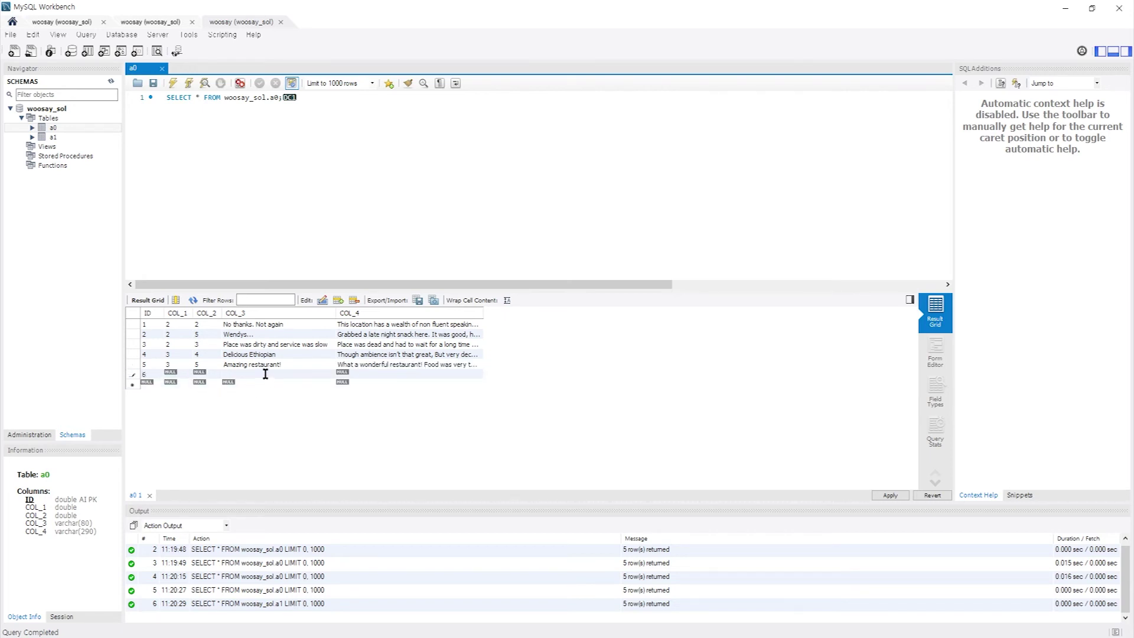
{"action": "type", "text": "64dsadas"}
{"action": "double_click", "coordinate": [365, 372]}
{"action": "left_click", "coordinate": [890, 495]}
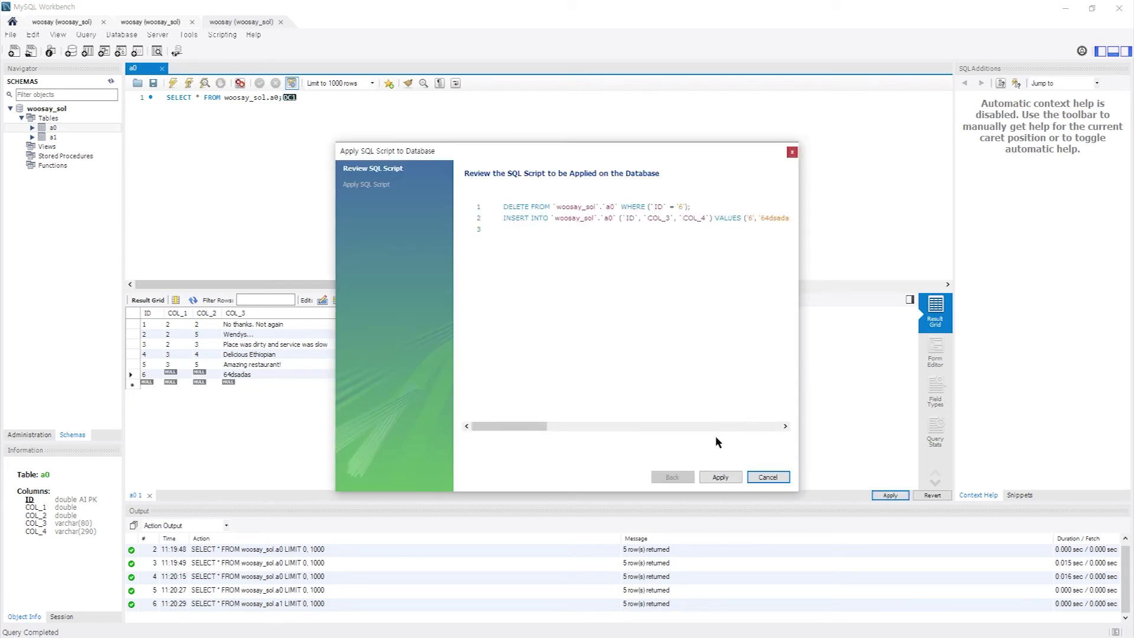
{"action": "left_click", "coordinate": [719, 478]}
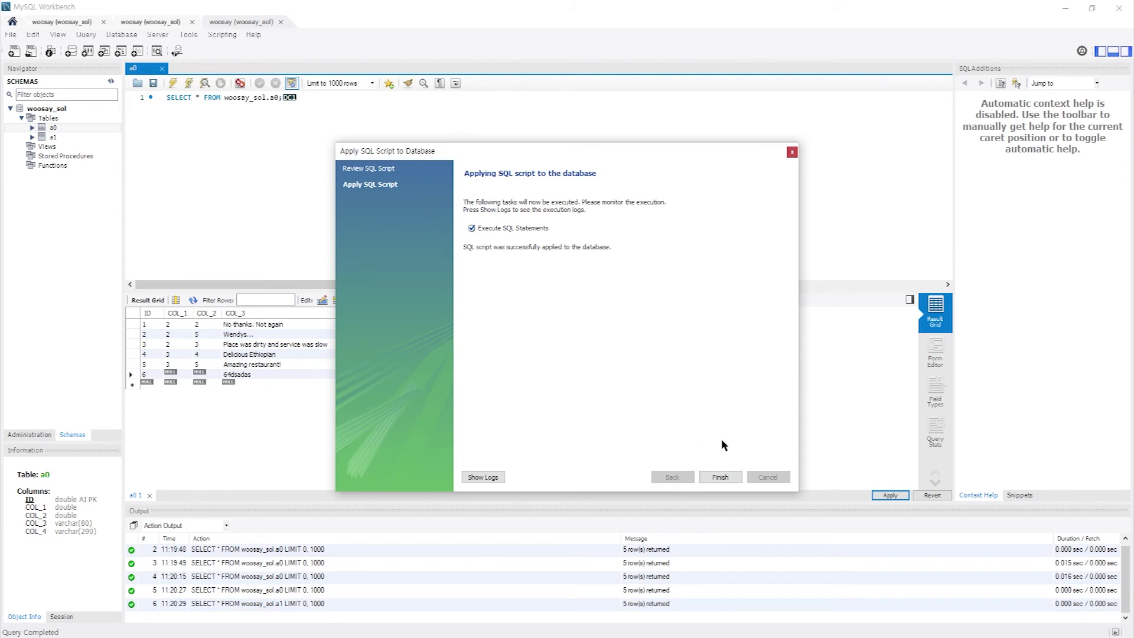
{"action": "left_click", "coordinate": [722, 476]}
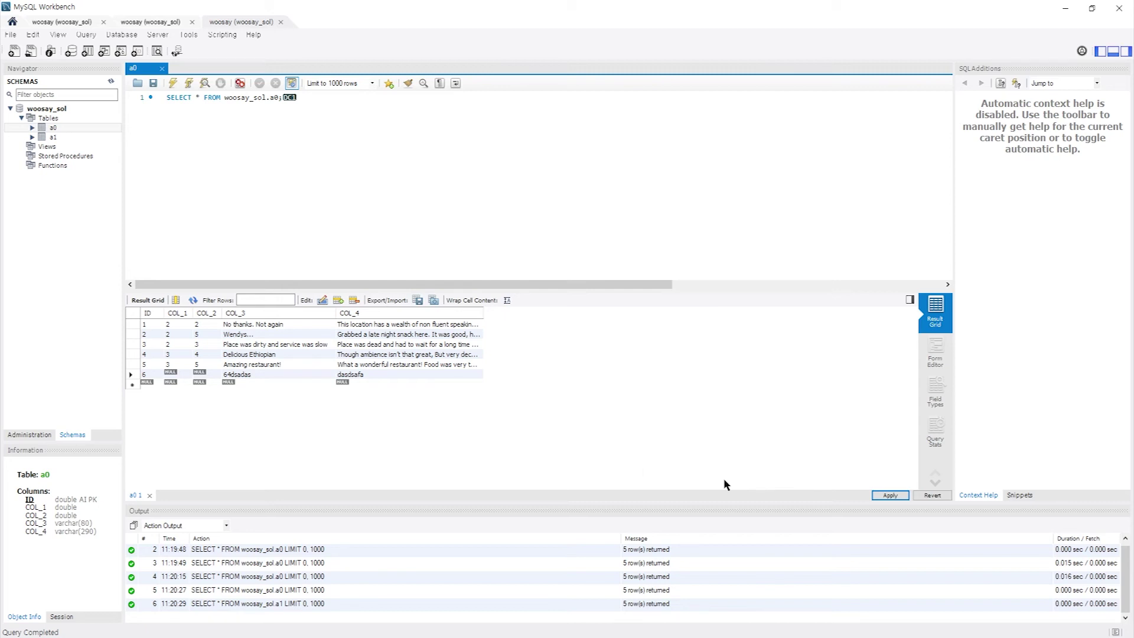
- Enter another new row with COL_3 fdd and COL_4 fsafasfsafasfsaasfasfasfas, and revert the pending change
{"action": "left_click", "coordinate": [244, 382]}
{"action": "type", "text": "fdd"}
{"action": "left_click", "coordinate": [381, 385]}
{"action": "type", "text": "fsafasfsafasfsaasfasfasfas"}
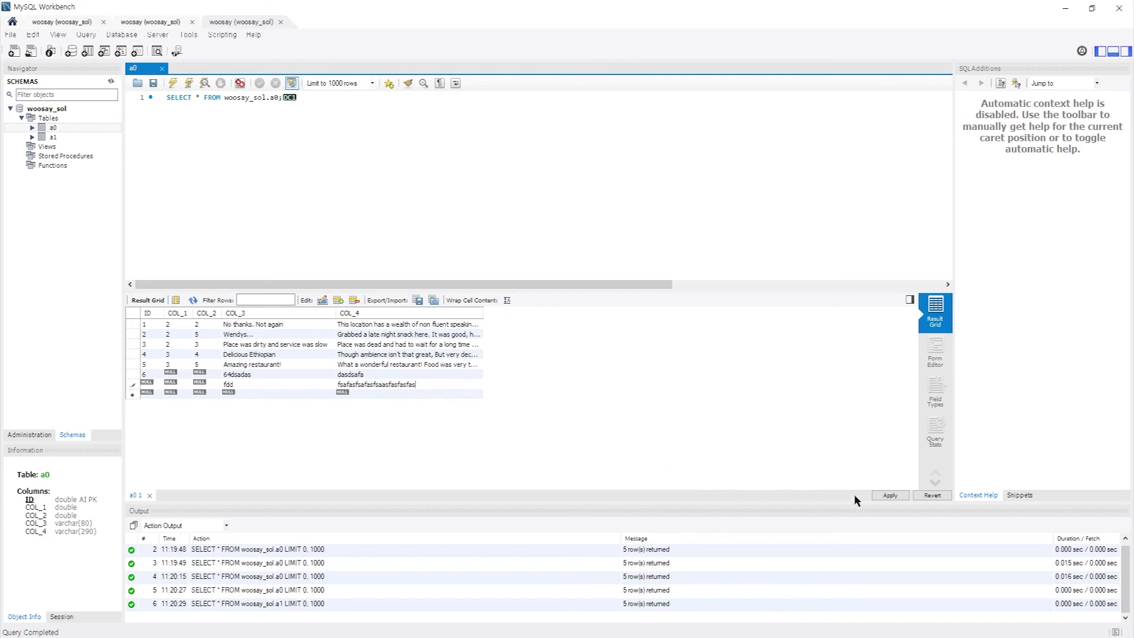
{"action": "left_click", "coordinate": [890, 496]}
{"action": "left_click", "coordinate": [932, 496]}
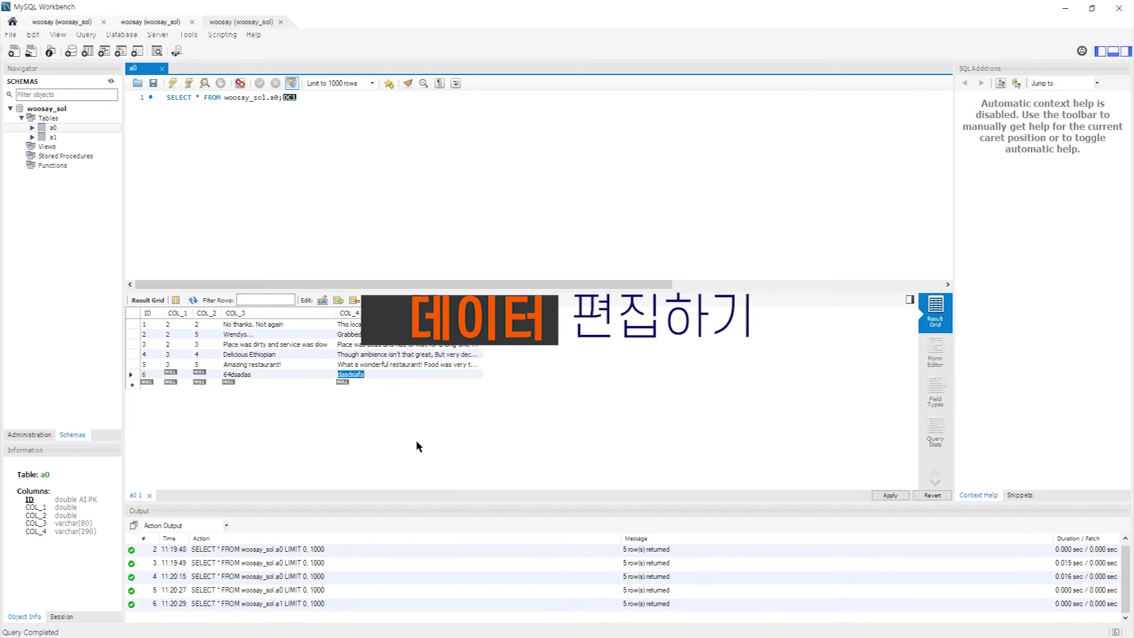
- In the row with ID 4, set COL_4 to dasdas, insert dasdasdas within the COL_3 word Ethiopian, and apply the changes to the database
{"action": "double_click", "coordinate": [245, 354]}
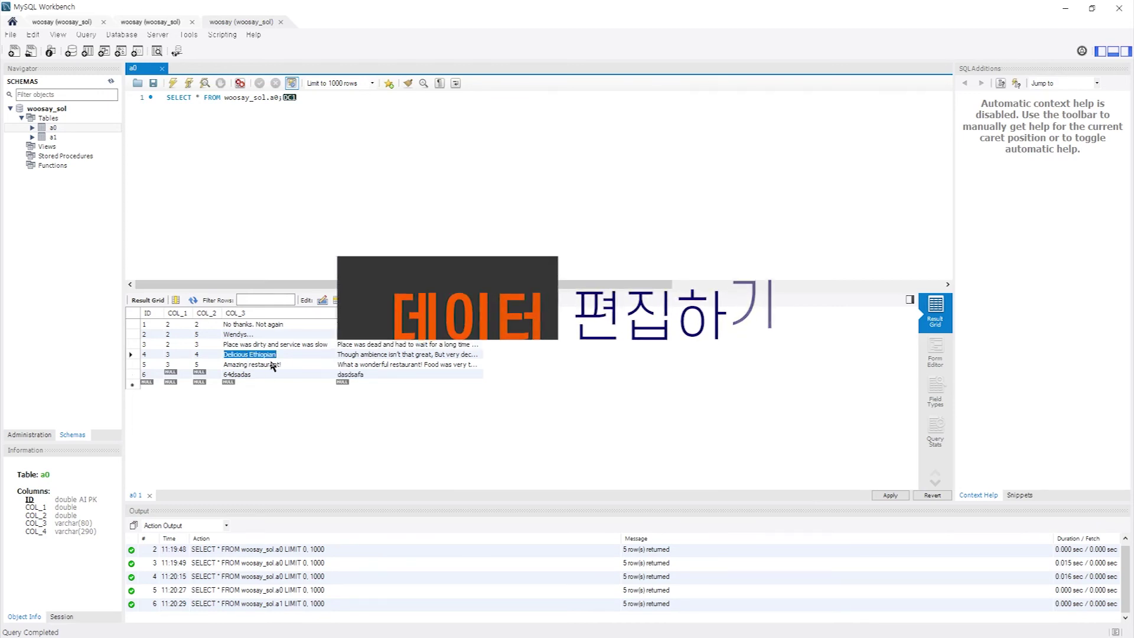
{"action": "key", "text": "Tab"}
{"action": "type", "text": "dasdas"}
{"action": "double_click", "coordinate": [264, 355]}
{"action": "left_click", "coordinate": [264, 355]}
{"action": "type", "text": "dasdasdas"}
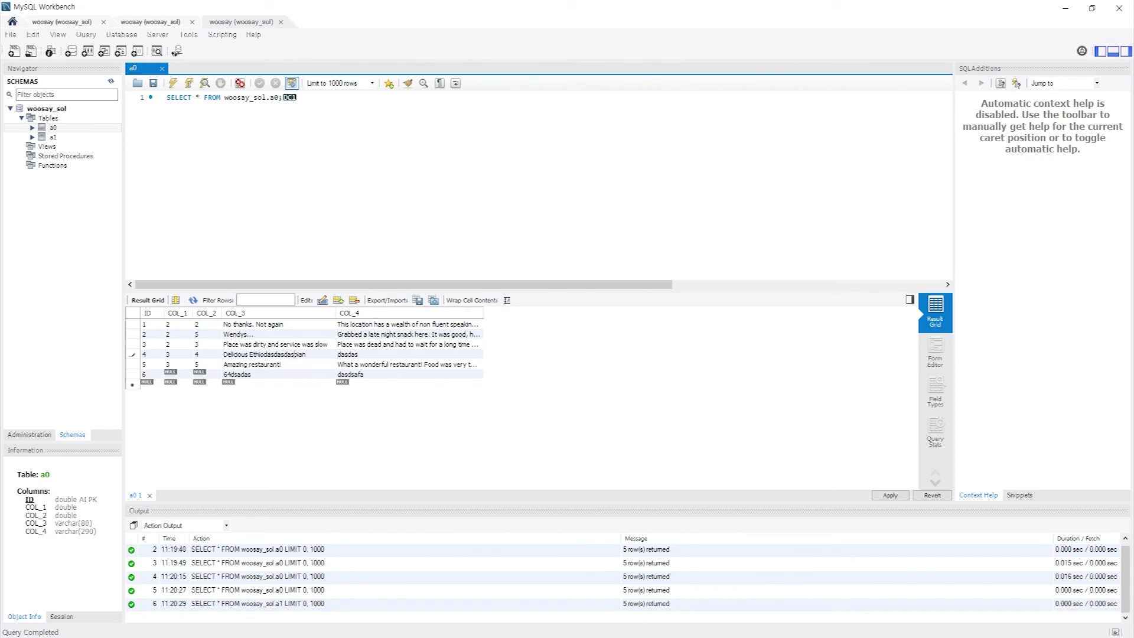
{"action": "left_click", "coordinate": [885, 496]}
{"action": "left_click", "coordinate": [720, 477]}
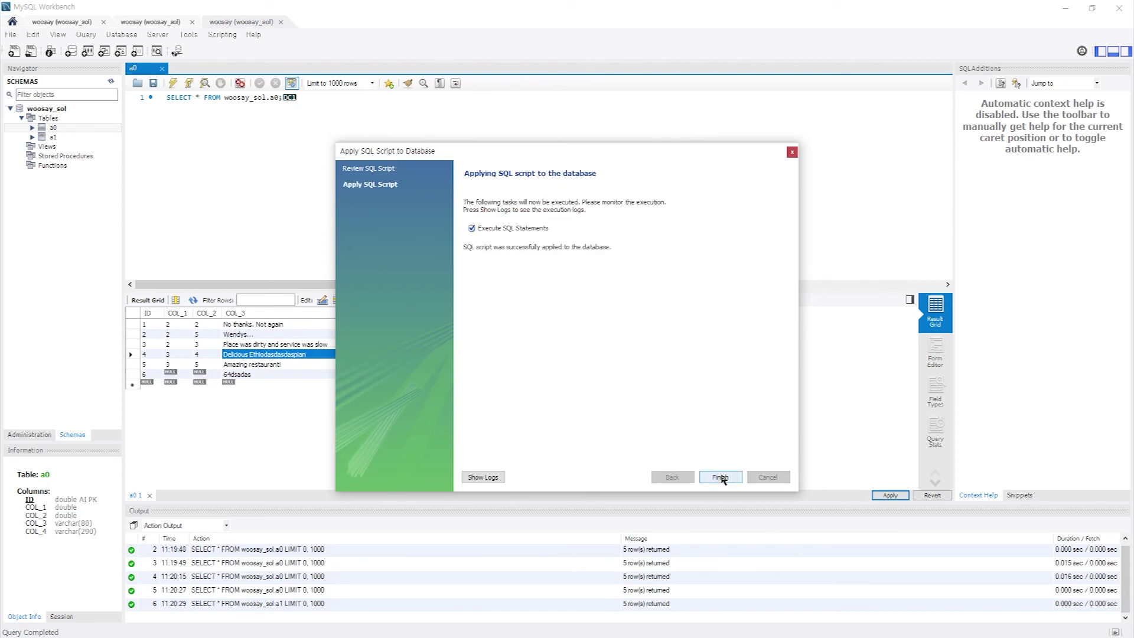
{"action": "left_click", "coordinate": [720, 477]}
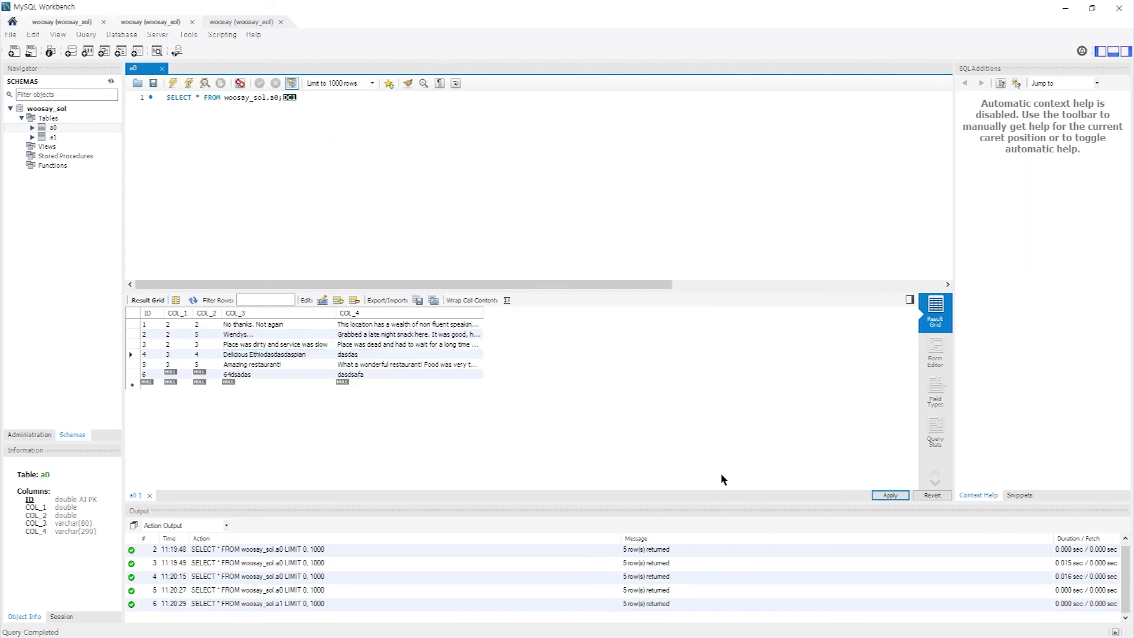
- Try to change the row with ID 5 to COL_4 dsadasd and COL_3 dasdsadasdas
{"action": "double_click", "coordinate": [366, 365]}
{"action": "type", "text": "dsadasd"}
{"action": "double_click", "coordinate": [285, 365]}
{"action": "type", "text": "dasdsadasdas"}
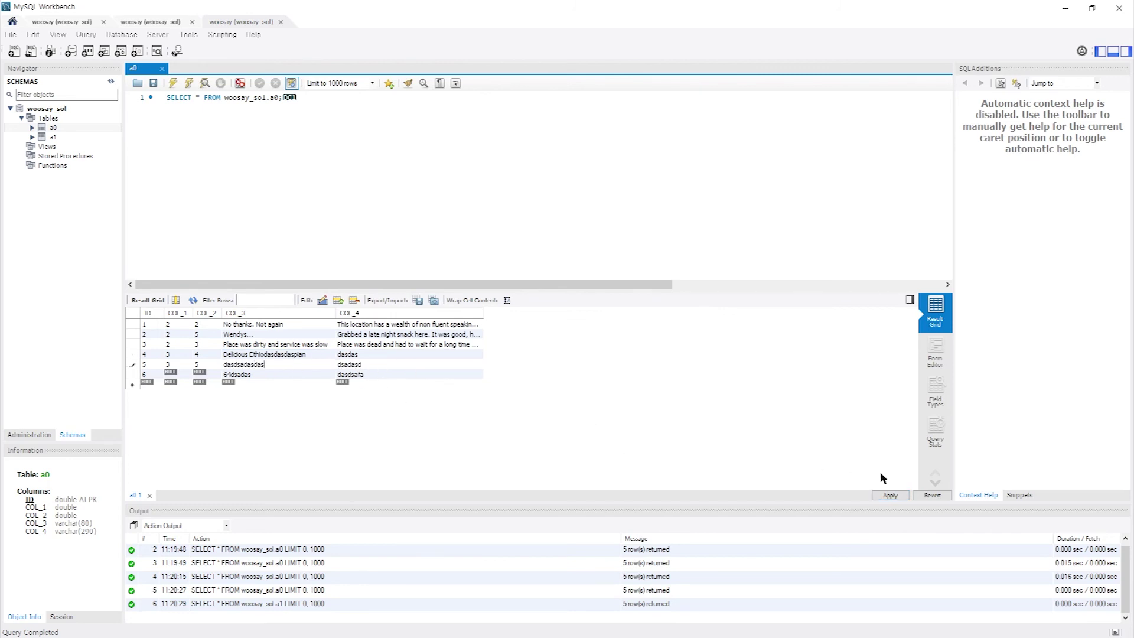
{"action": "key", "text": "Return"}
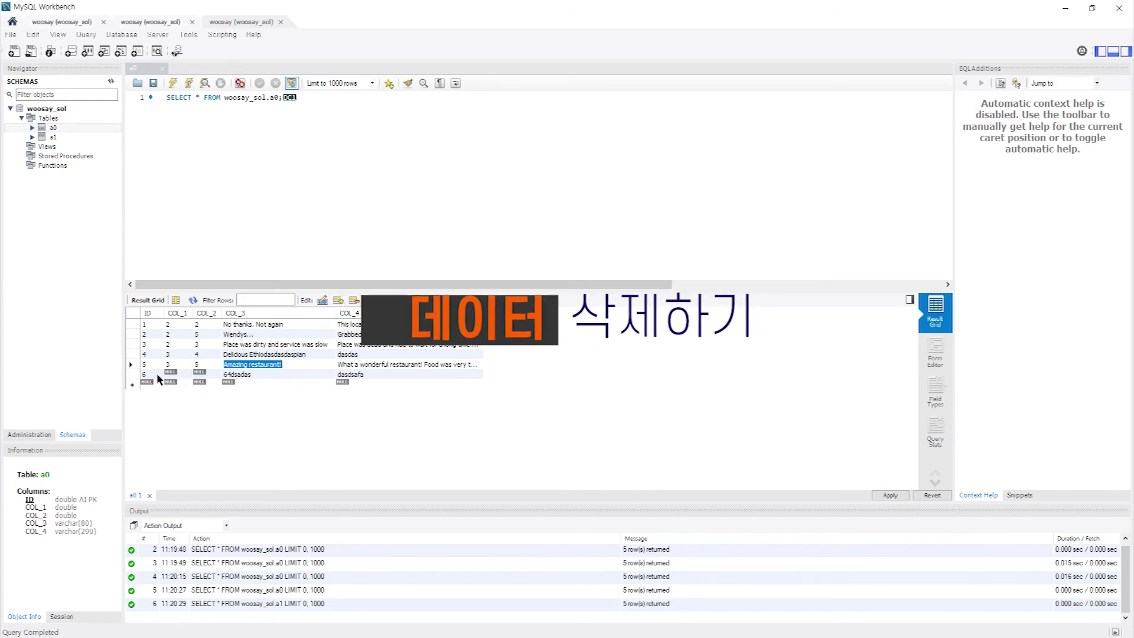
- Delete the row with ID 4 from table a0 and apply the deletion to the database
{"action": "left_click", "coordinate": [134, 354]}
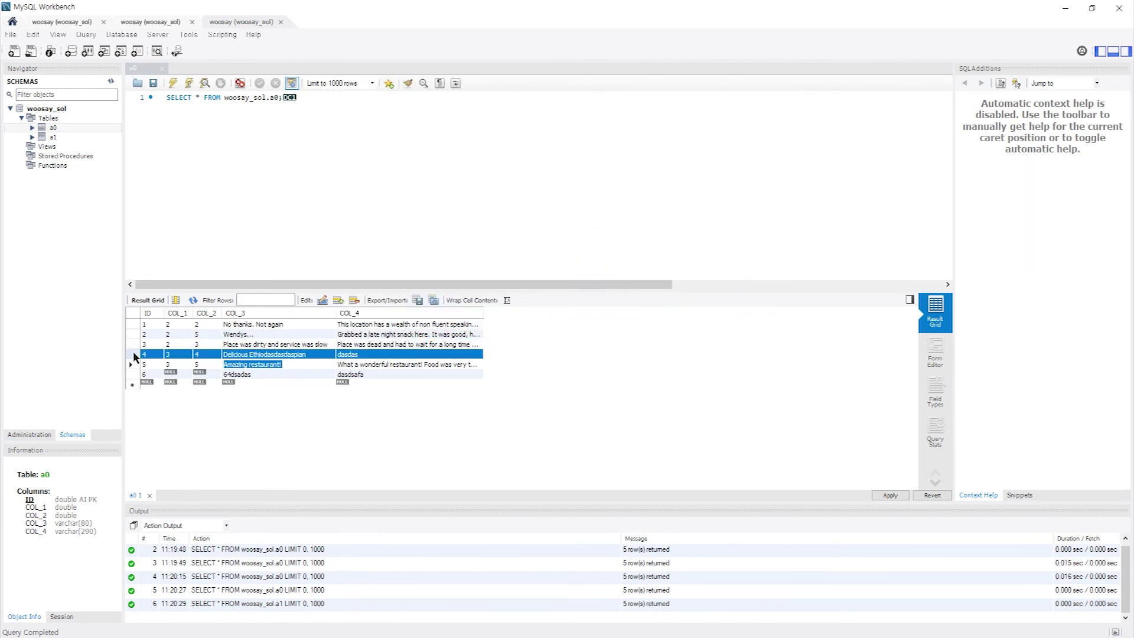
{"action": "right_click", "coordinate": [134, 356]}
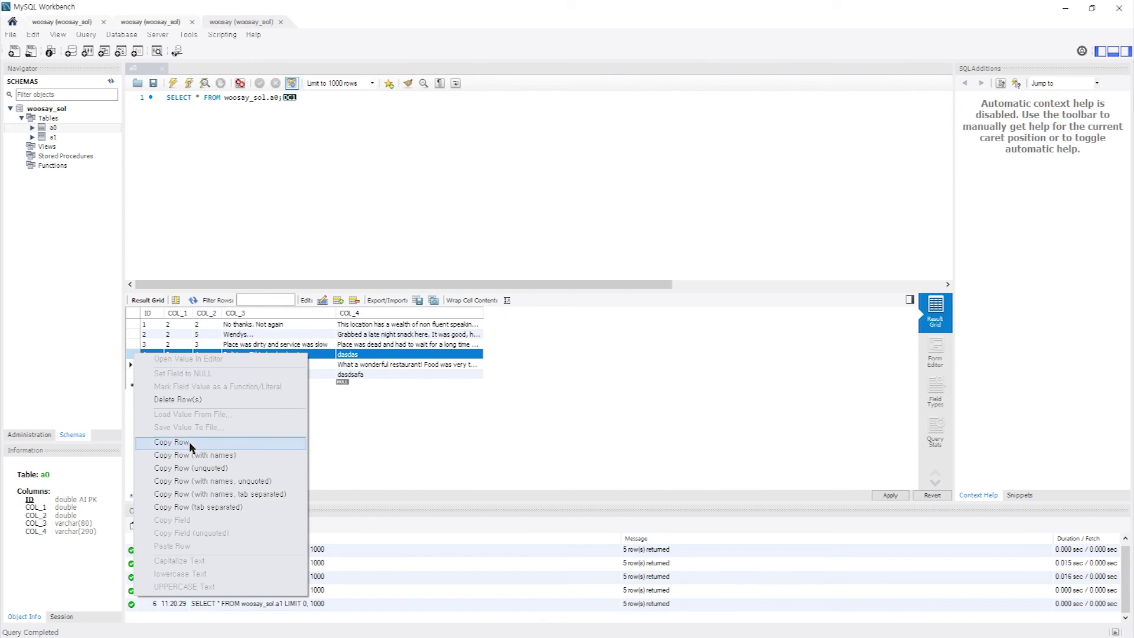
{"action": "left_click", "coordinate": [183, 400]}
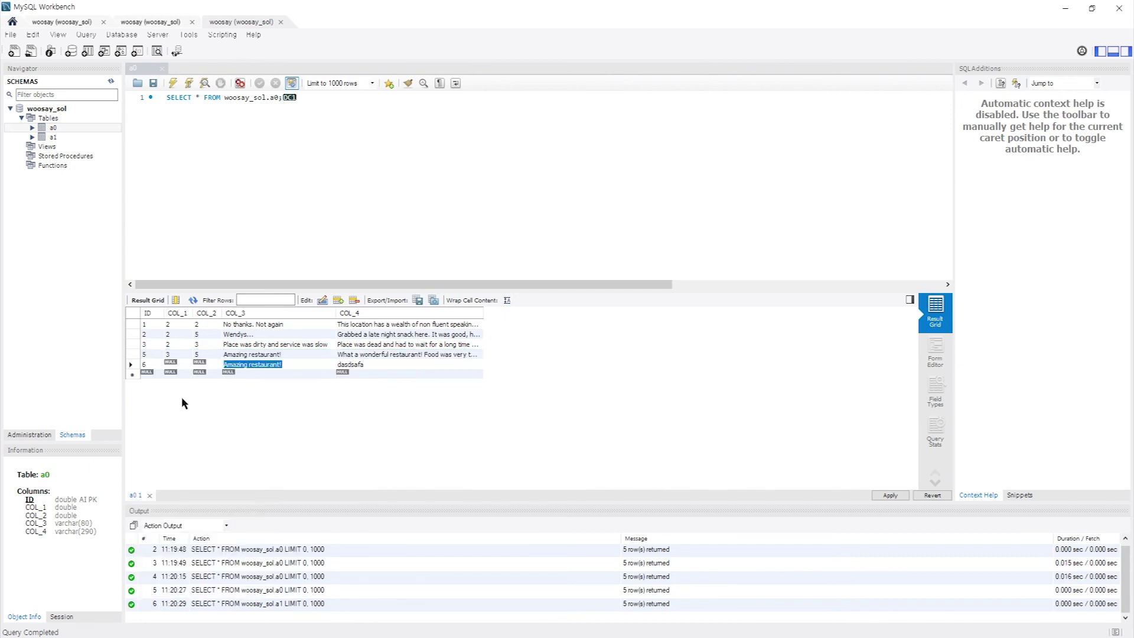
{"action": "left_click", "coordinate": [890, 495]}
{"action": "left_click", "coordinate": [720, 477]}
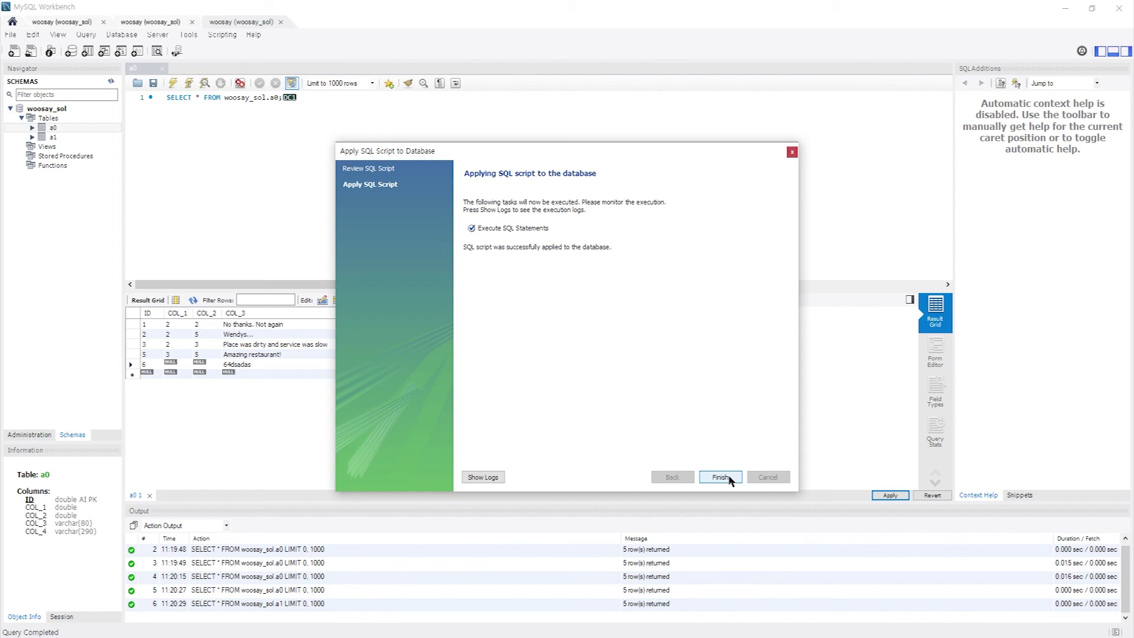
{"action": "left_click", "coordinate": [722, 477]}
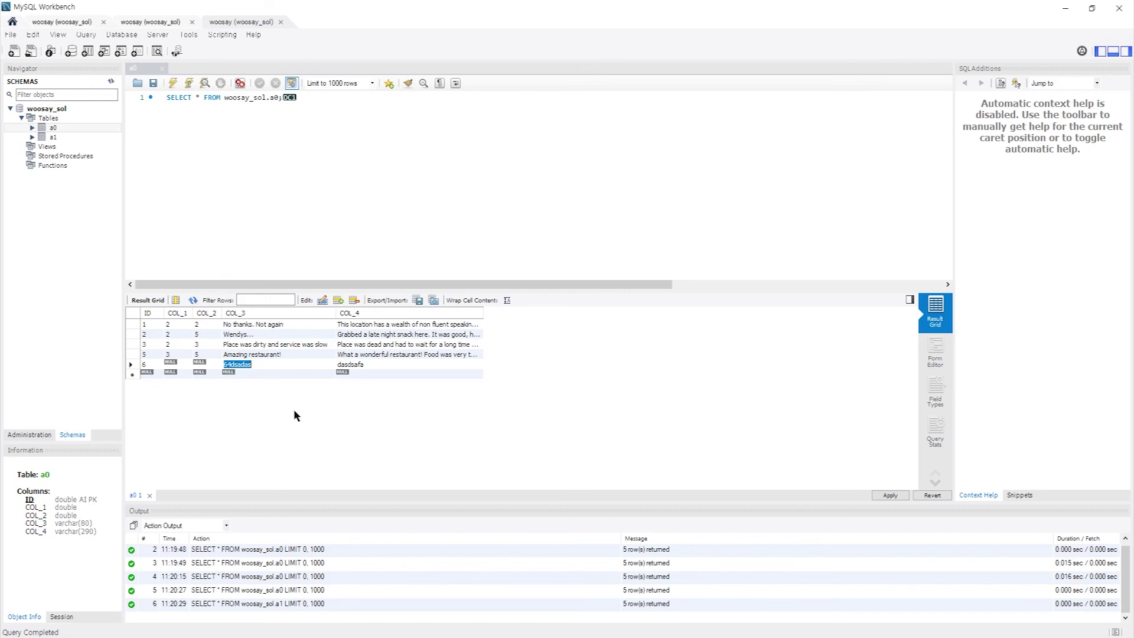
- Drop table a0 from the woosay_sol schema immediately, without reviewing the SQL
{"action": "right_click", "coordinate": [63, 126]}
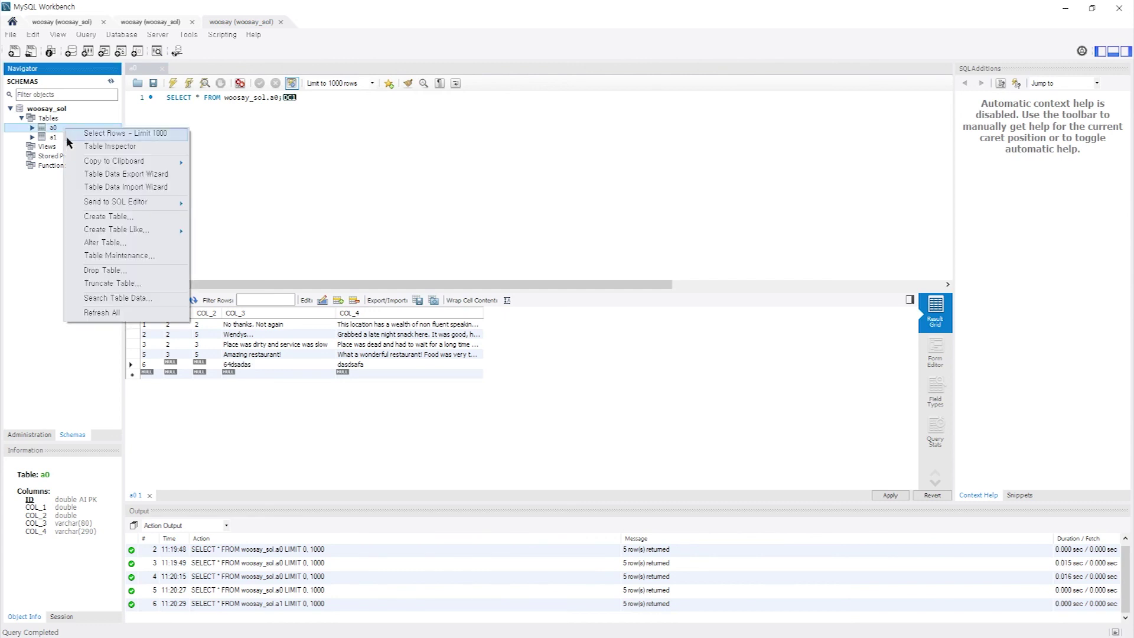
{"action": "left_click", "coordinate": [131, 276]}
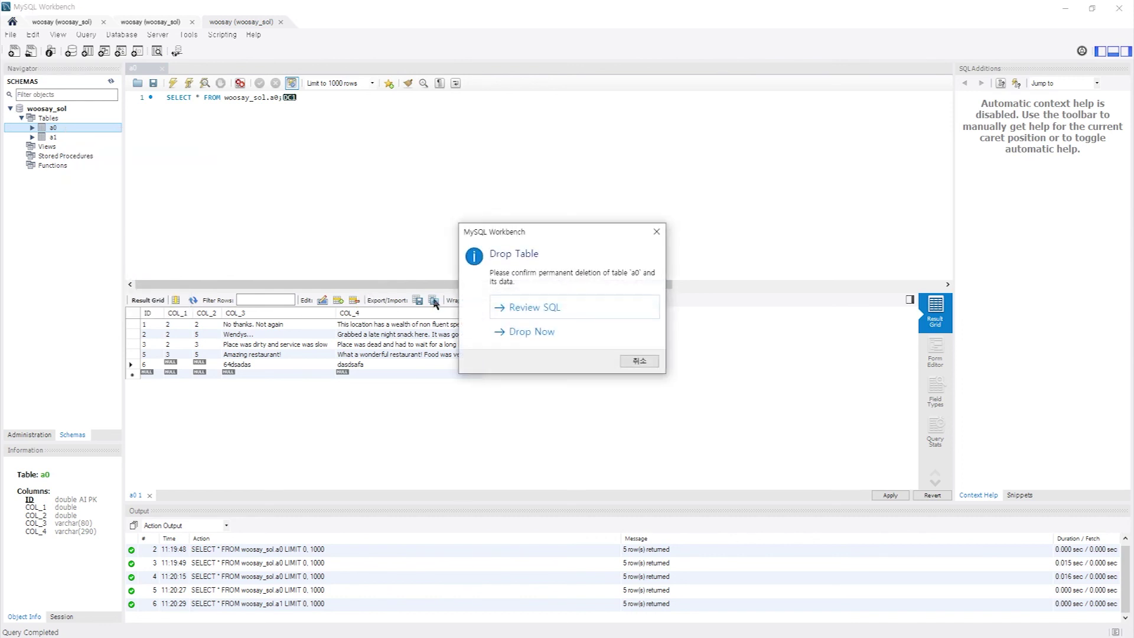
{"action": "left_click", "coordinate": [549, 334]}
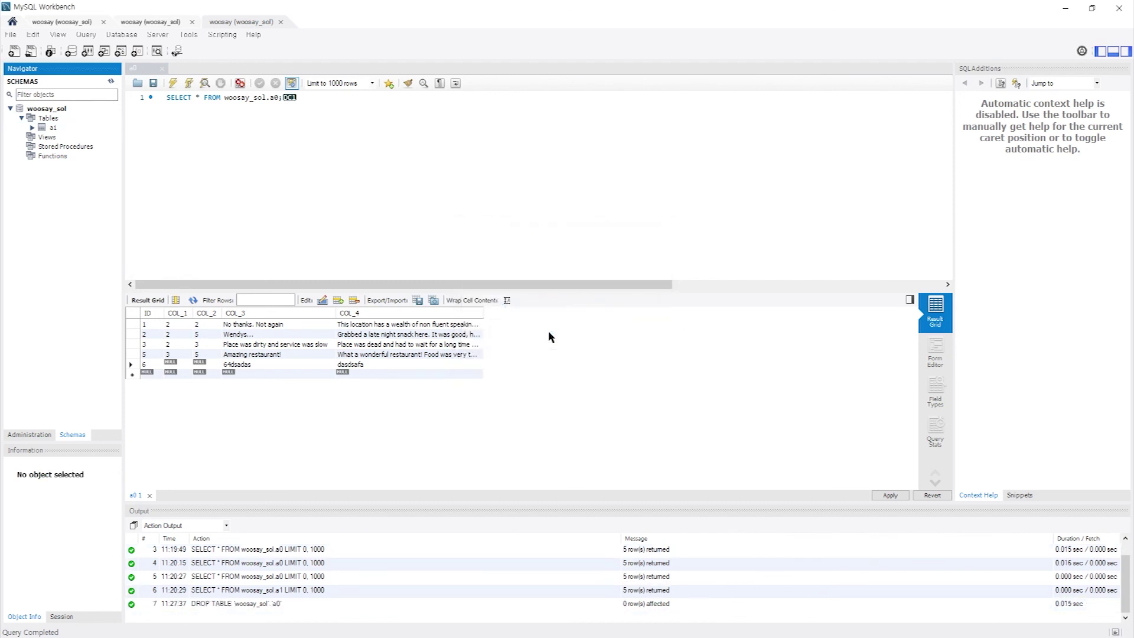